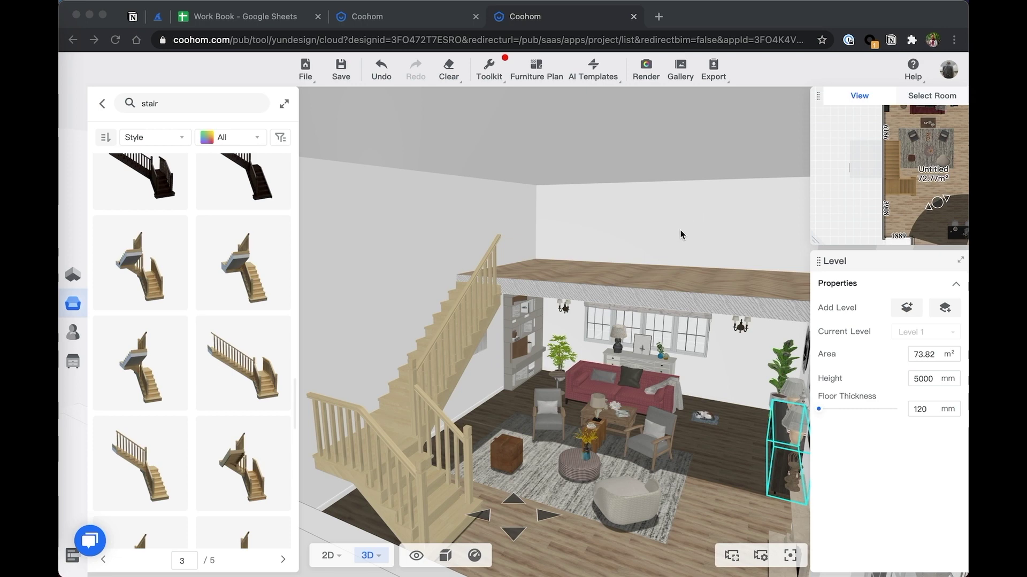
Step: Change the untitled room's type to Terrace in the 2D floor view
left_click(597, 233)
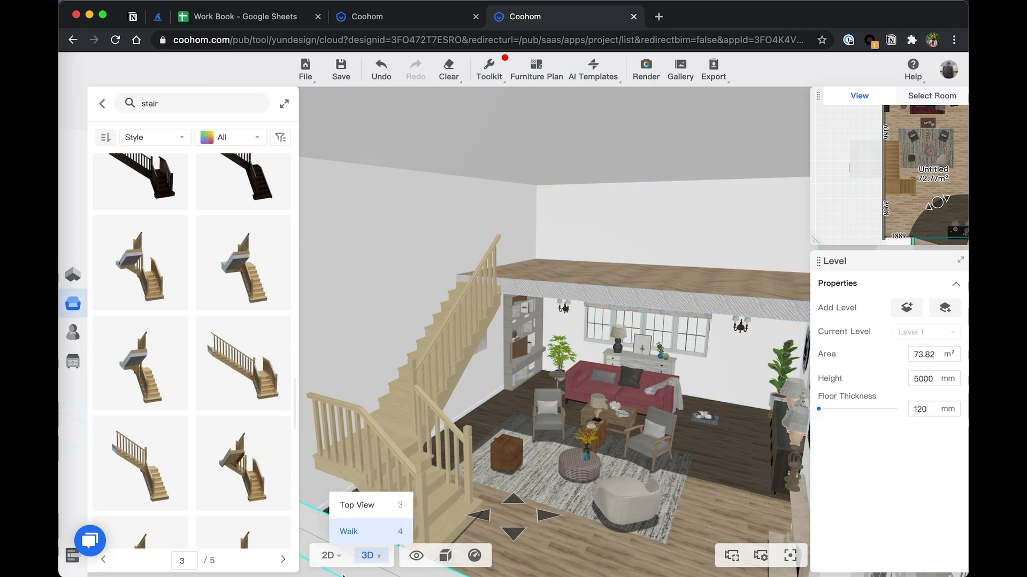
left_click(375, 535)
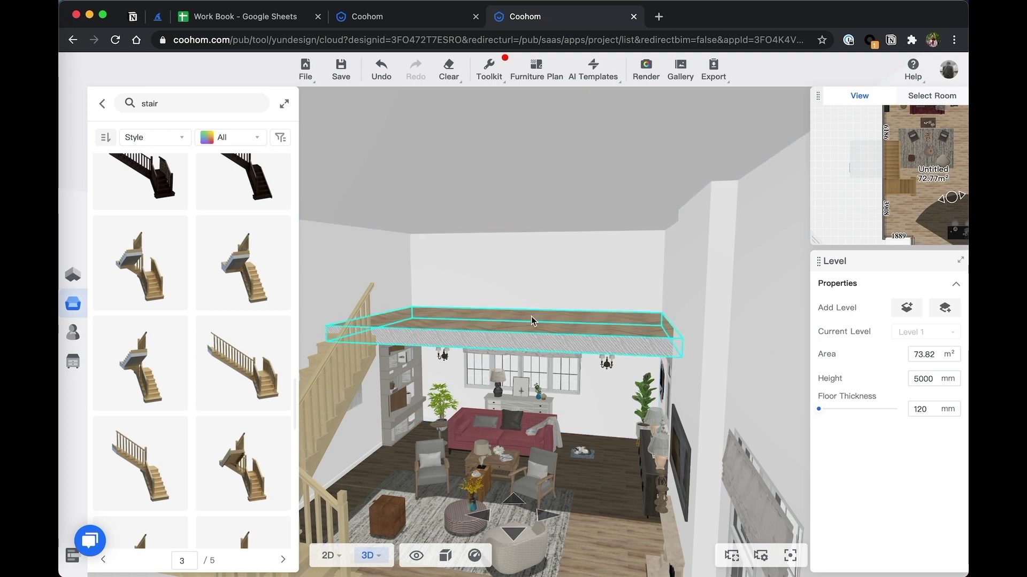
mouse_move(328, 556)
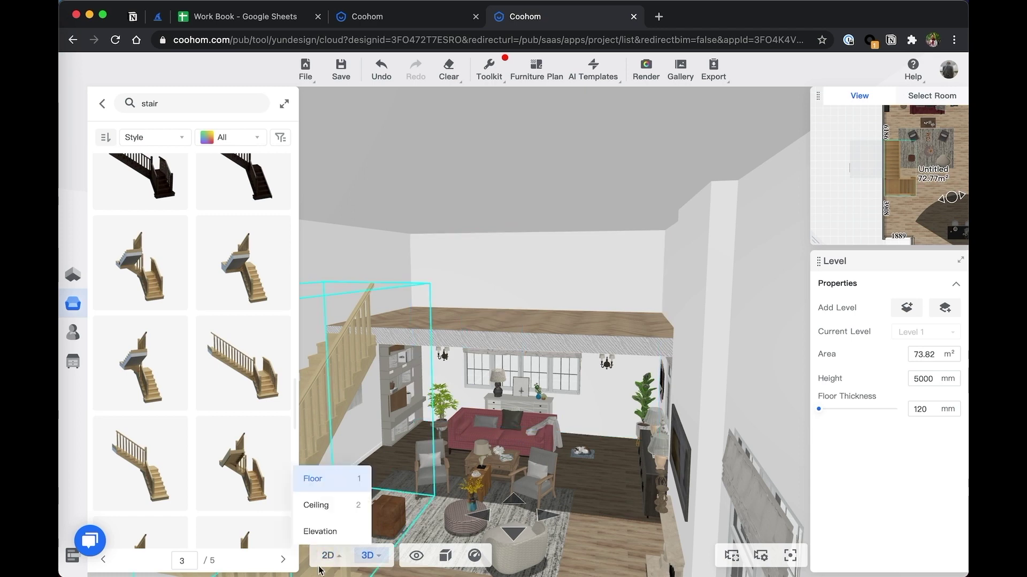
left_click(319, 479)
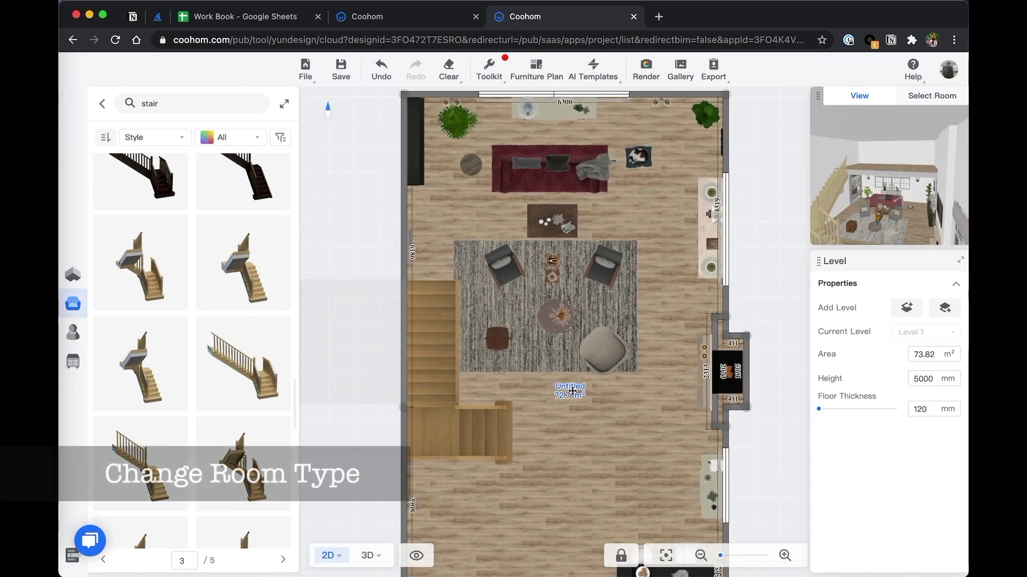
left_click(572, 391)
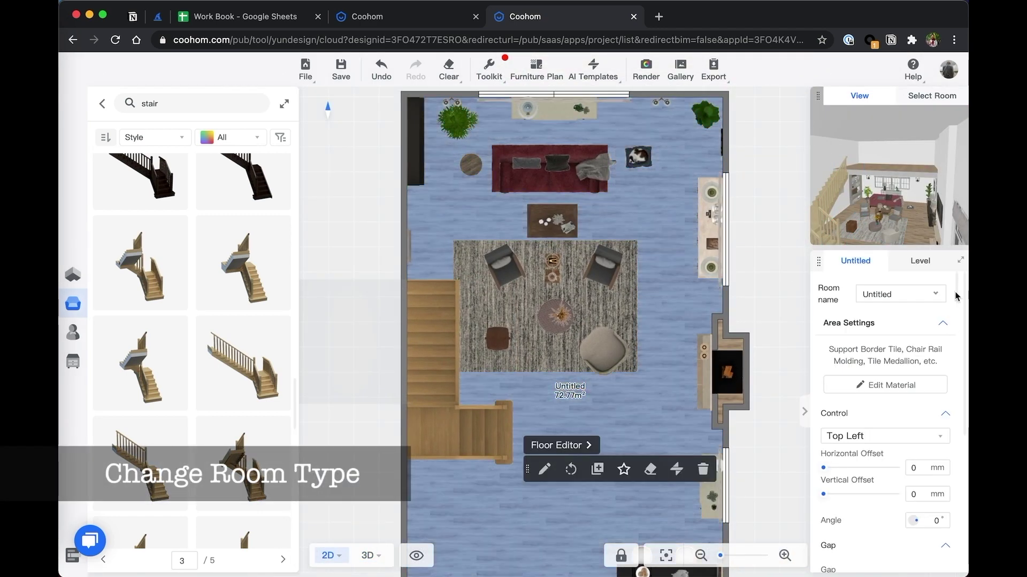
left_click(893, 294)
scroll(927, 468, "down", 2)
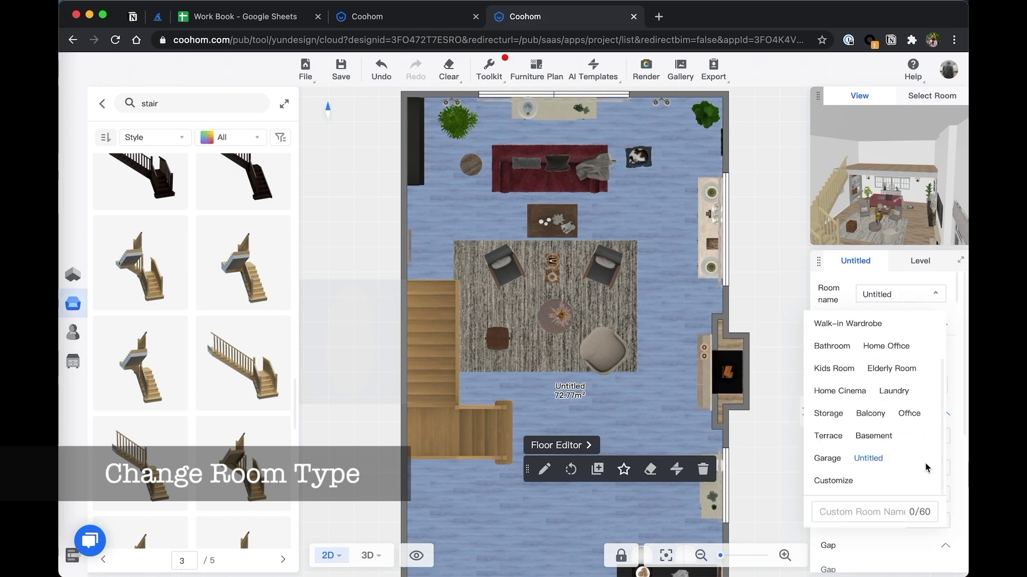
left_click(828, 436)
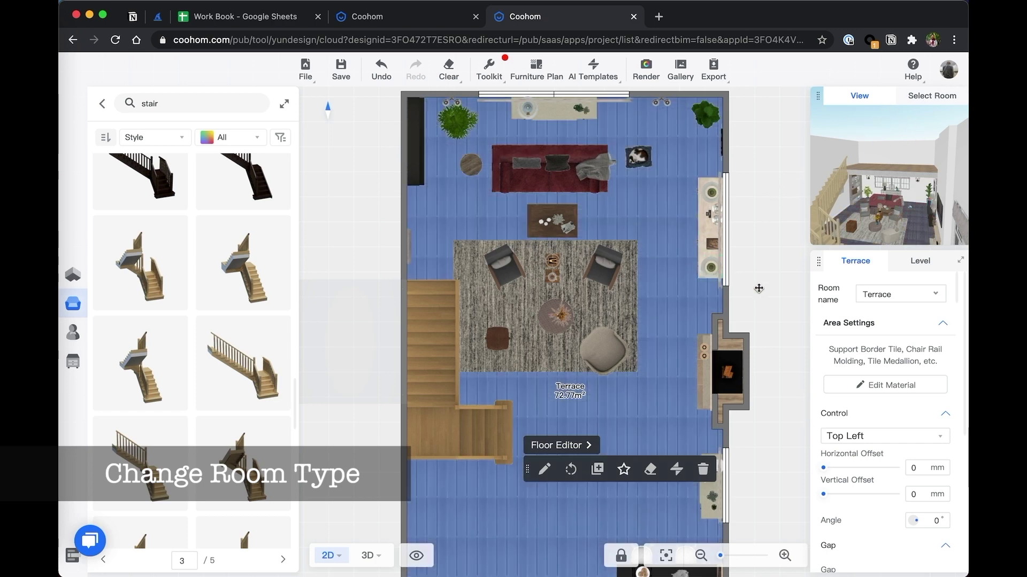
left_click_drag(756, 288, 743, 288)
Step: Examine the open ceiling, the loft platform and the staircase in the 3D walk view
left_click(368, 553)
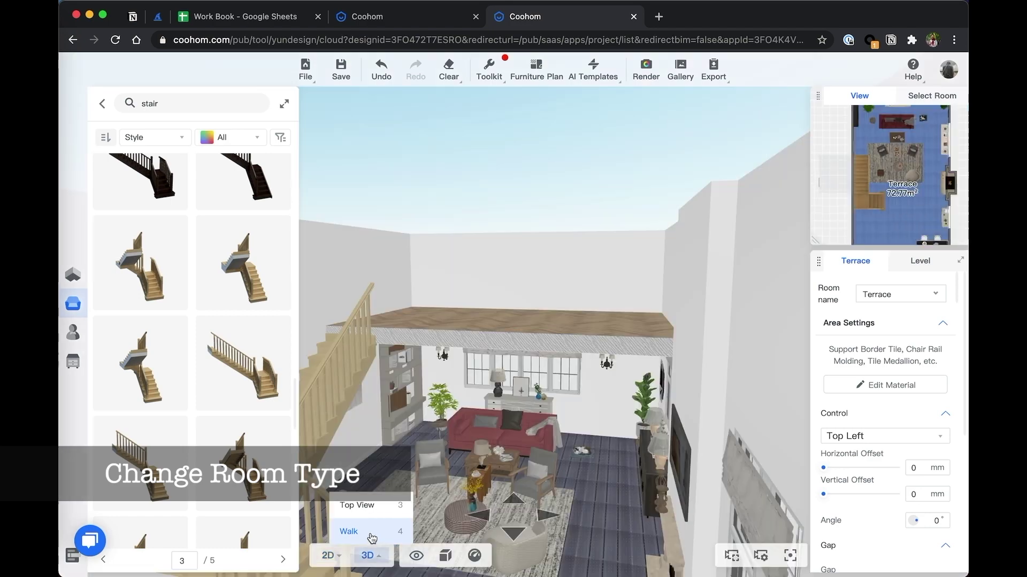
left_click_drag(533, 341, 600, 379)
key("s")
key("e")
left_click(600, 378)
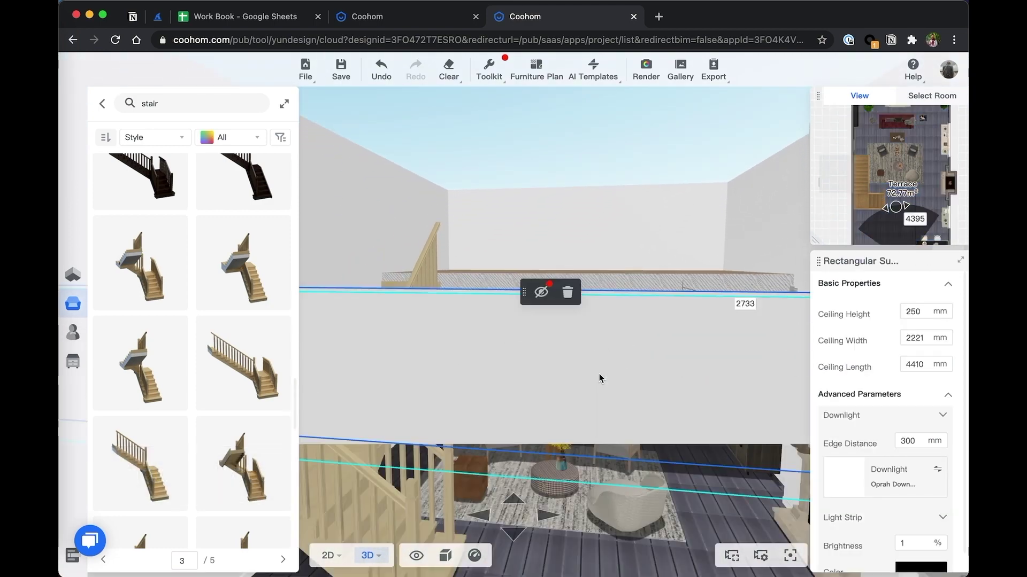
key("e")
key("w")
key("e")
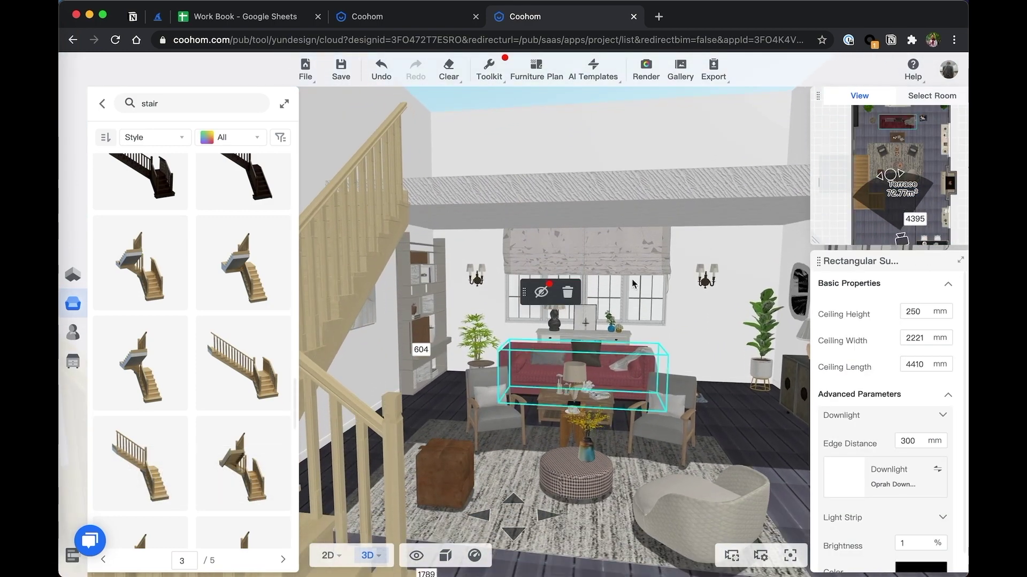
left_click_drag(646, 269, 669, 240)
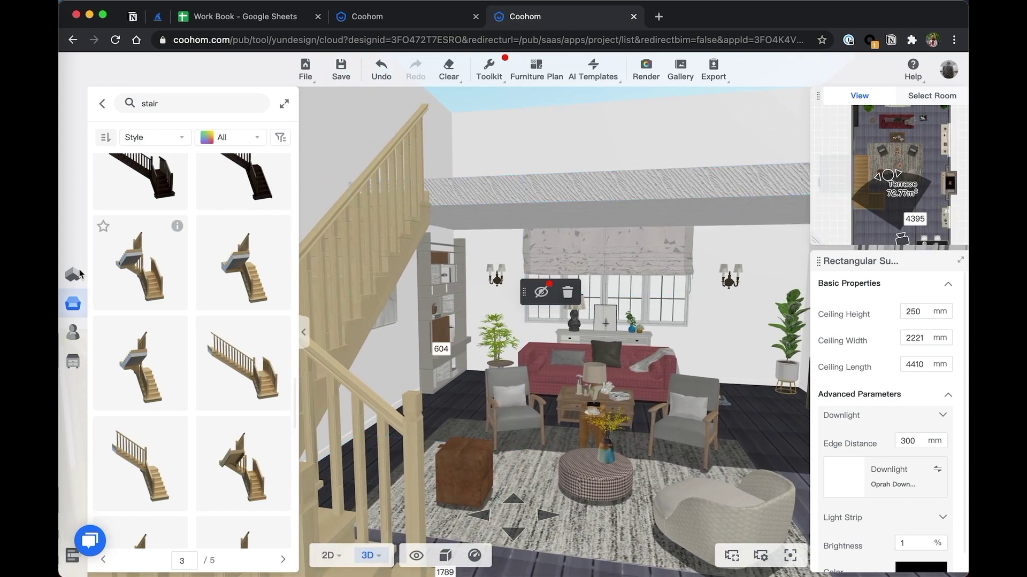
Step: Open the Construction advanced tool for the current level
left_click(78, 366)
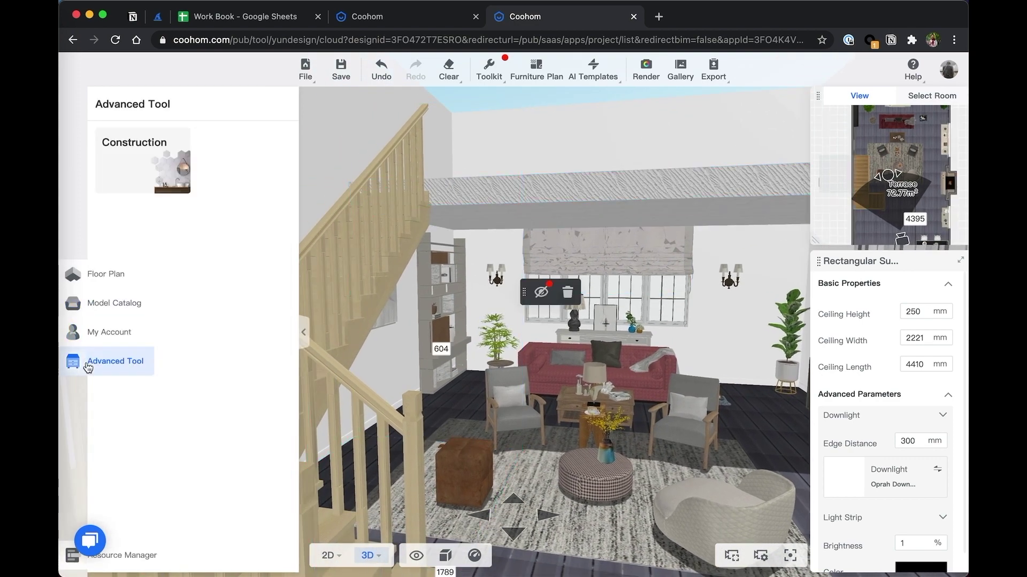
left_click(161, 169)
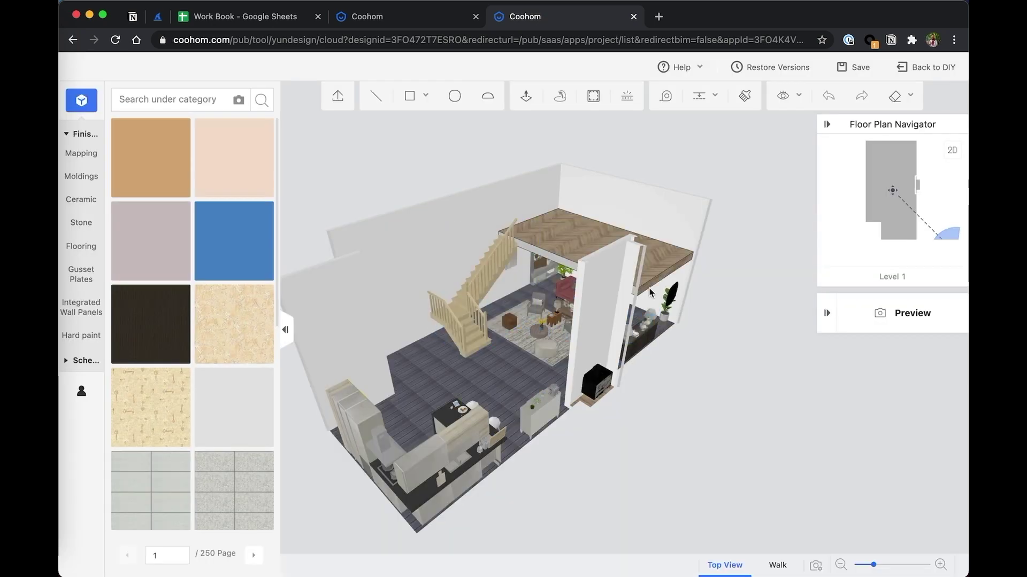
left_click_drag(431, 186, 690, 192)
Step: Hide the furniture and show the full walls in the construction model
mouse_move(772, 106)
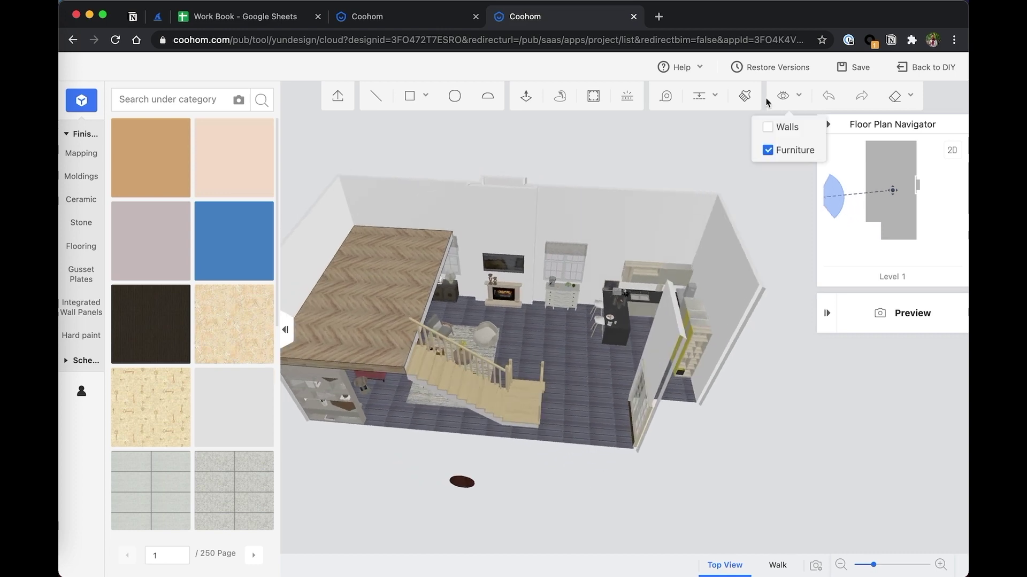
left_click(769, 151)
left_click_drag(751, 179, 762, 287)
mouse_move(786, 100)
left_click(768, 127)
right_click_drag(448, 162, 449, 209)
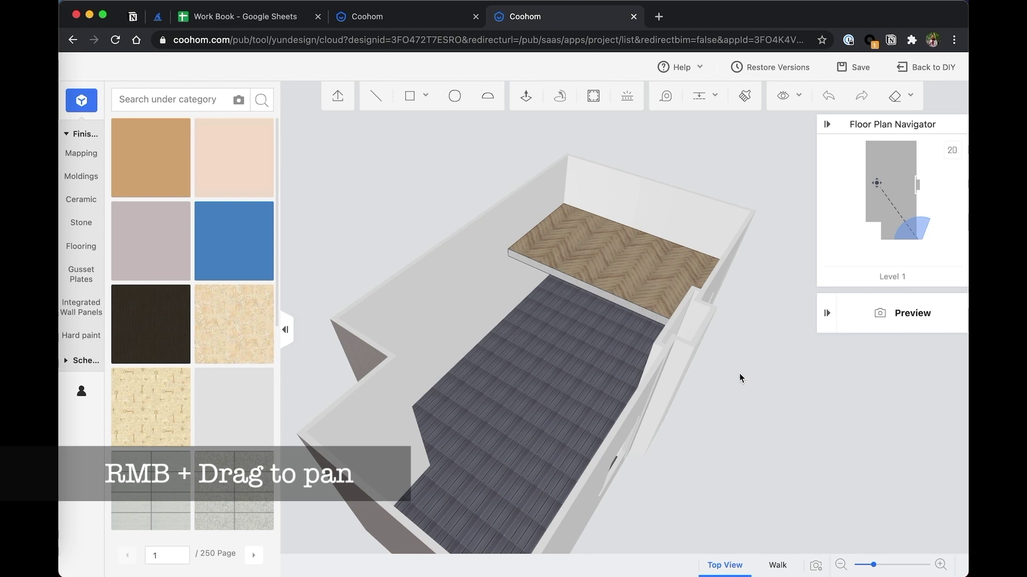
left_click_drag(739, 378, 528, 345)
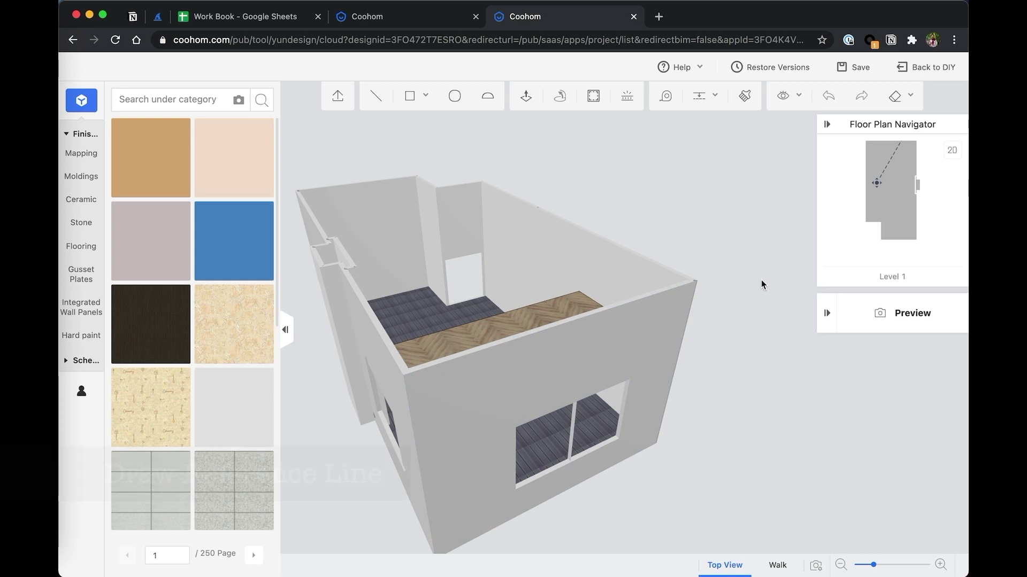
left_click(706, 96)
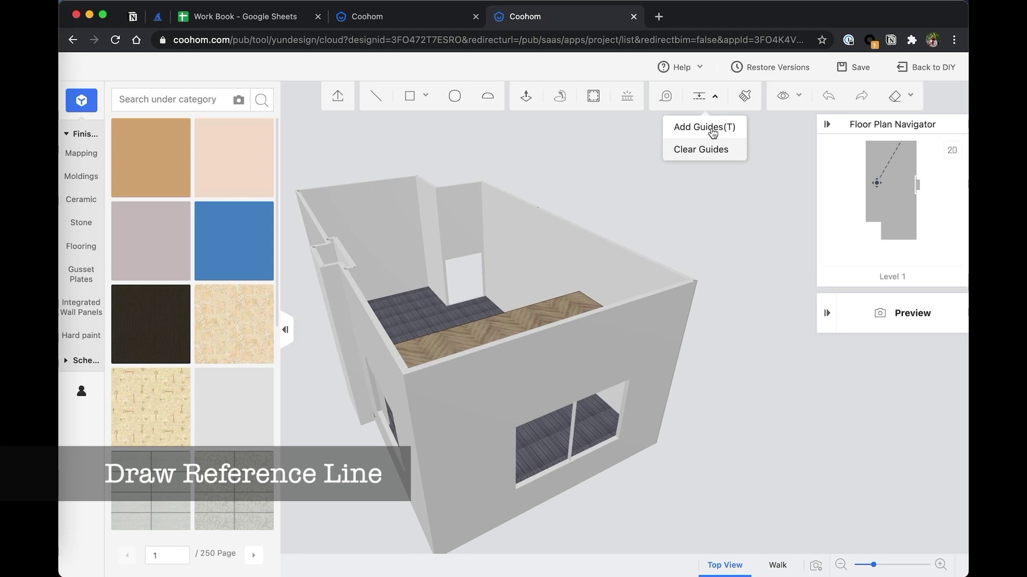
left_click_drag(723, 265, 737, 272)
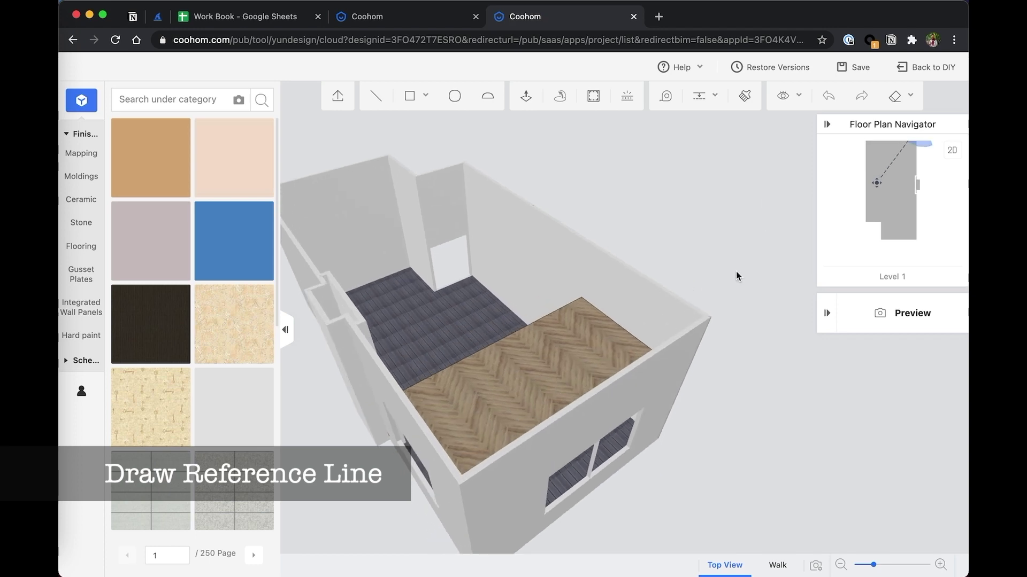
key("t")
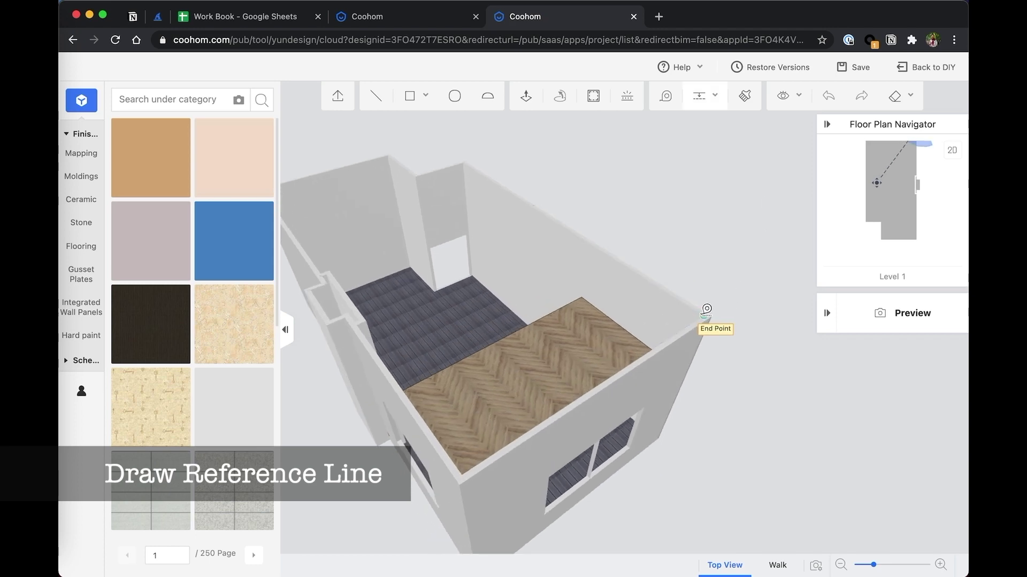
left_click(703, 316)
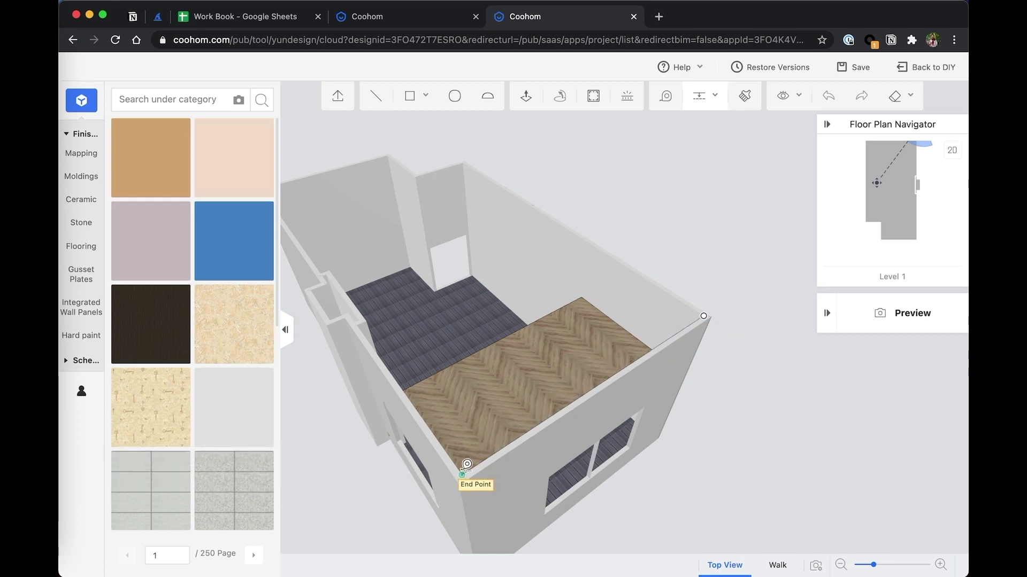
left_click(466, 465)
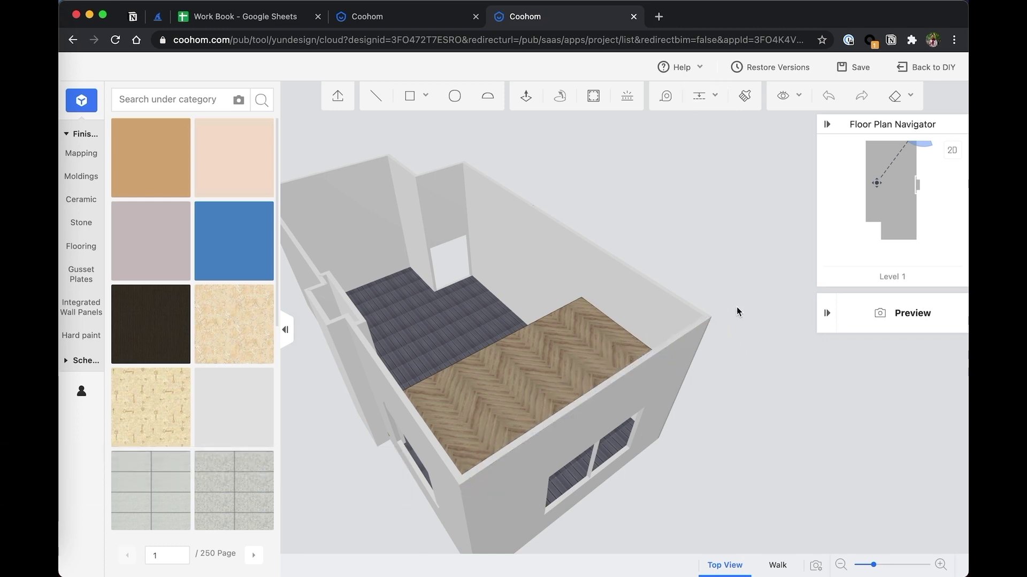
Step: Add guides along the outer top edge and the vertical corner edge of the end wall beside the loft
key("t")
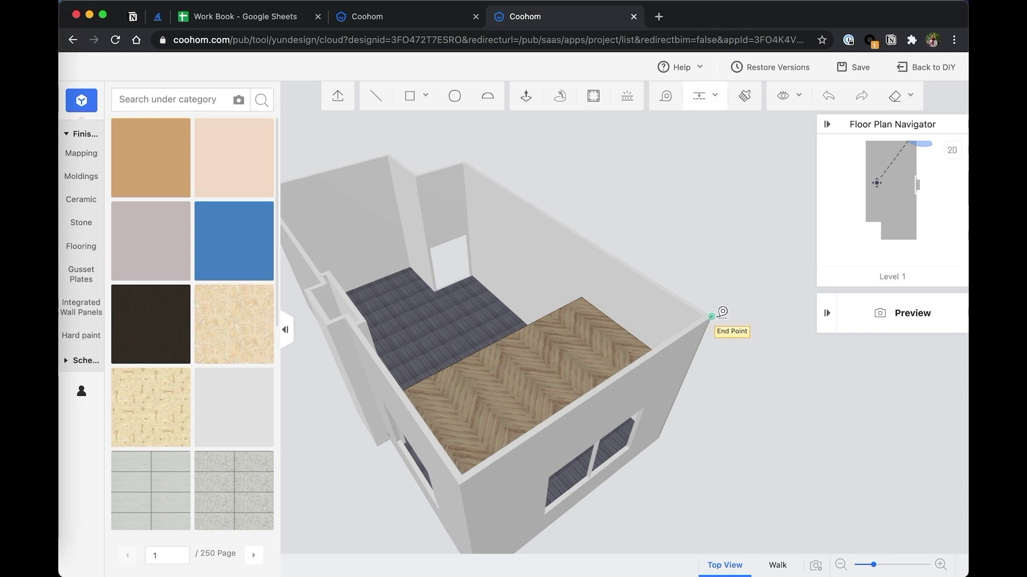
left_click(711, 317)
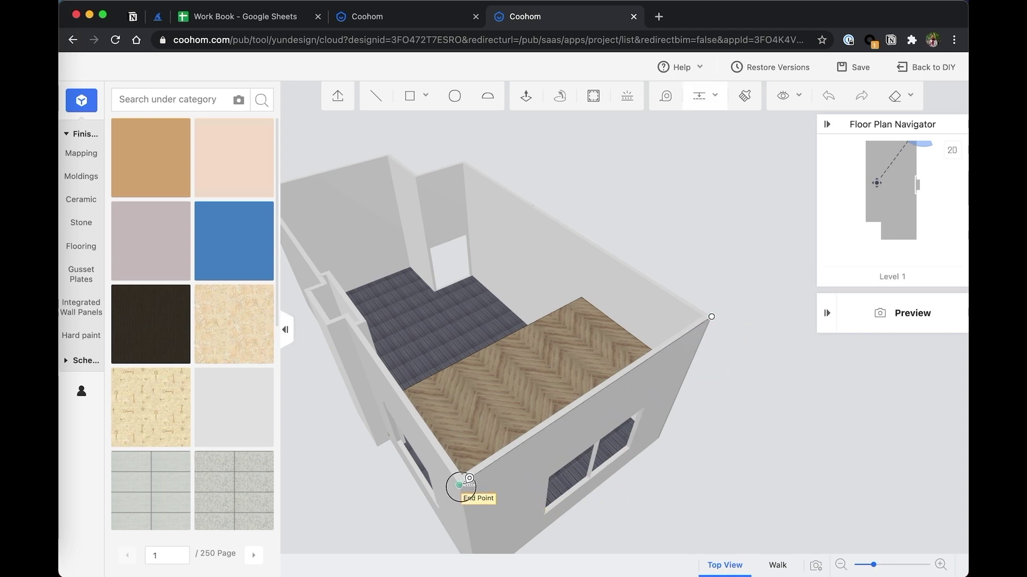
left_click_drag(763, 360, 692, 183)
key("t")
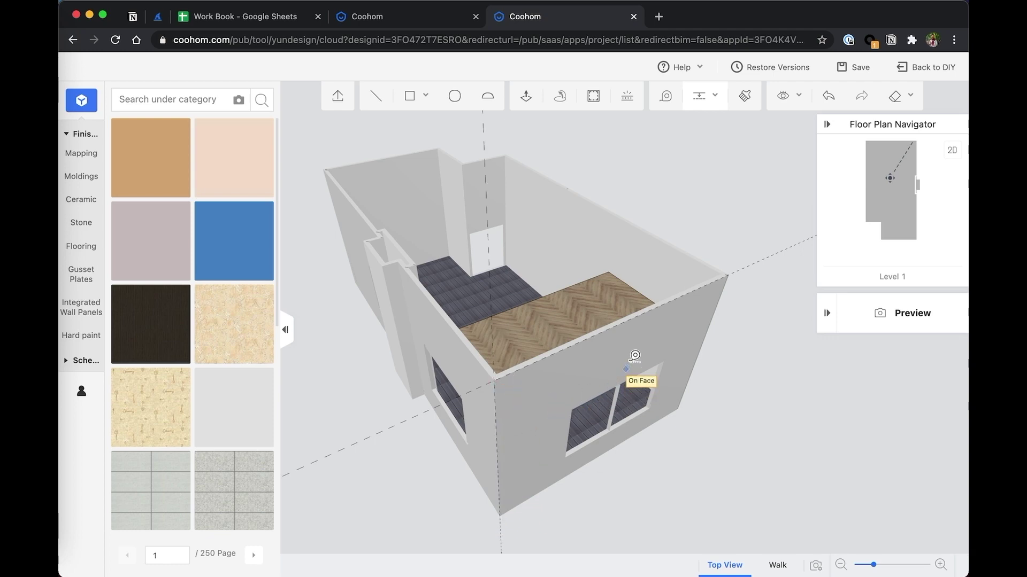
key("Escape")
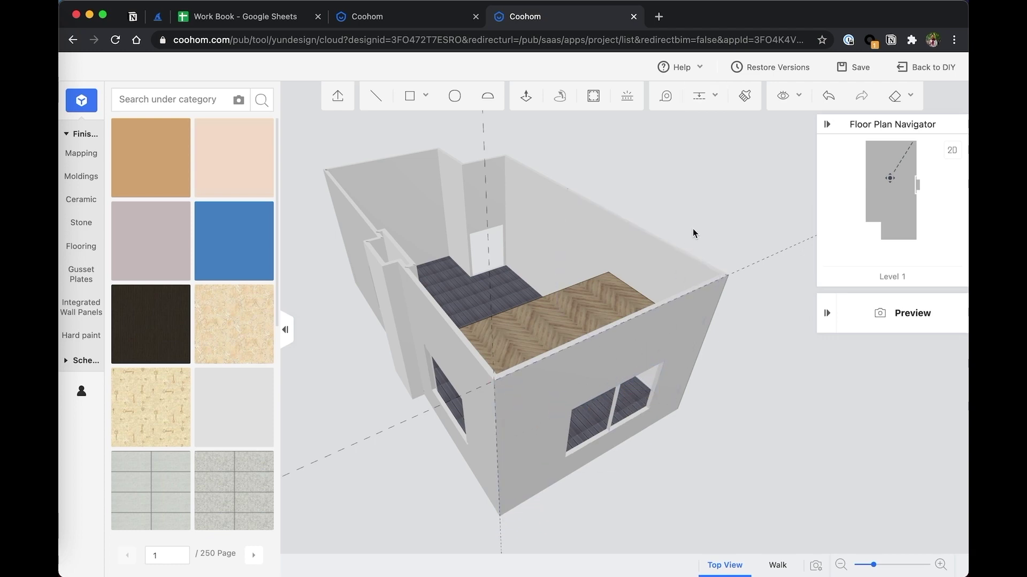
Step: Add a guide parallel to the vertical corner guide, offset 3270 to the midpoint of the end wall's top edge
left_click_drag(695, 234, 559, 232)
left_click_drag(424, 245, 426, 222)
key("t")
left_click(389, 242)
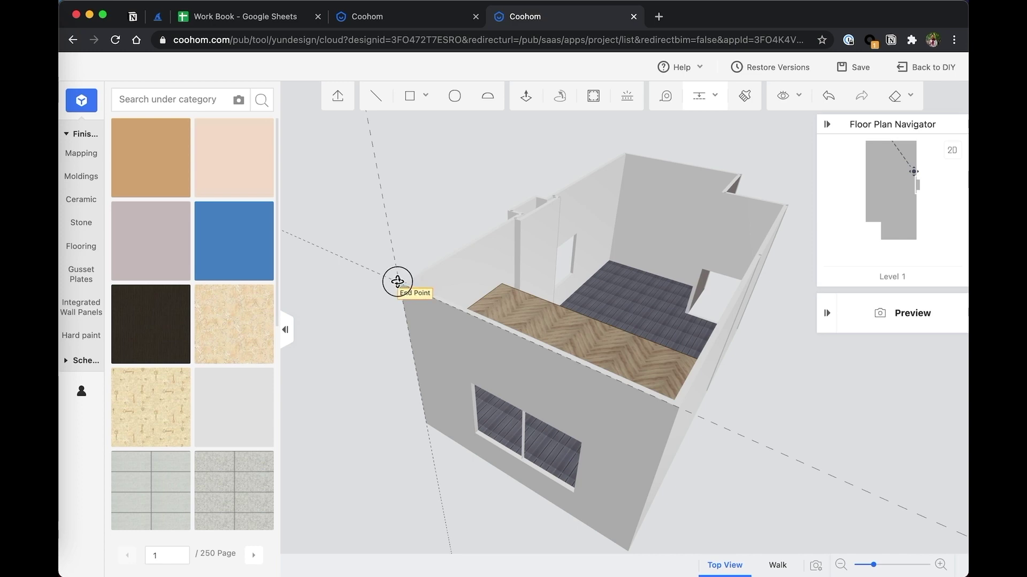
left_click(398, 278)
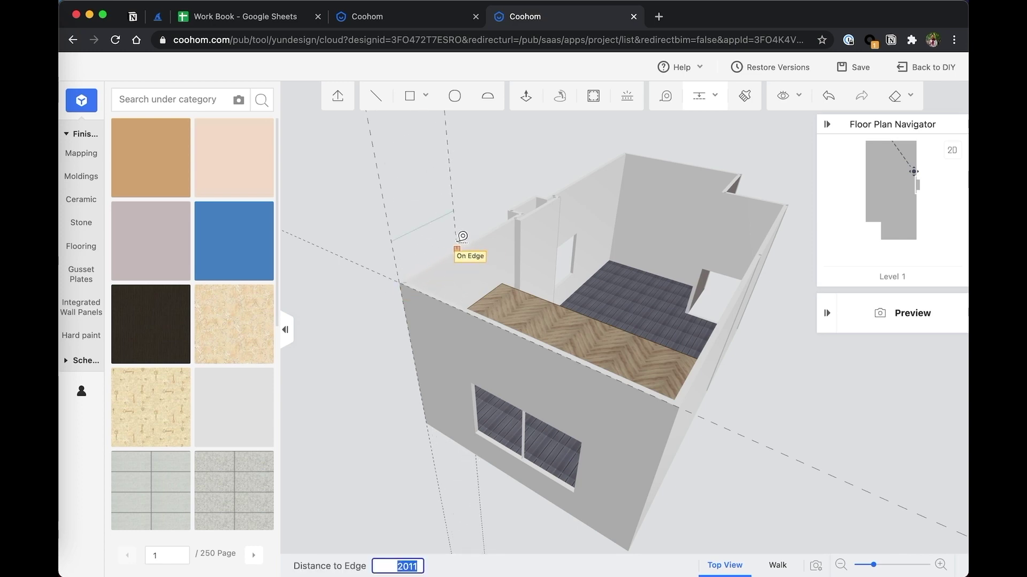
key("Escape")
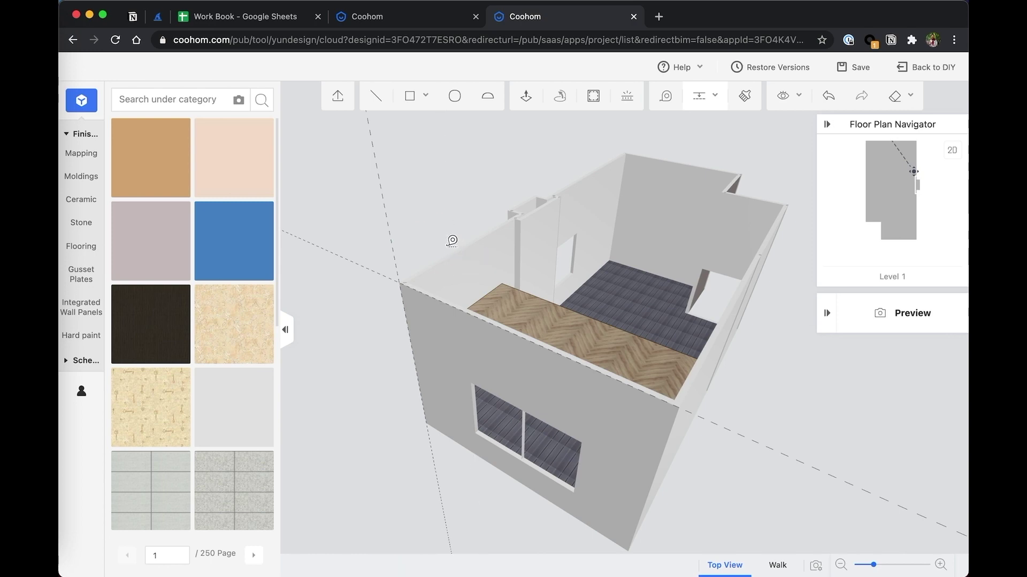
left_click(456, 239)
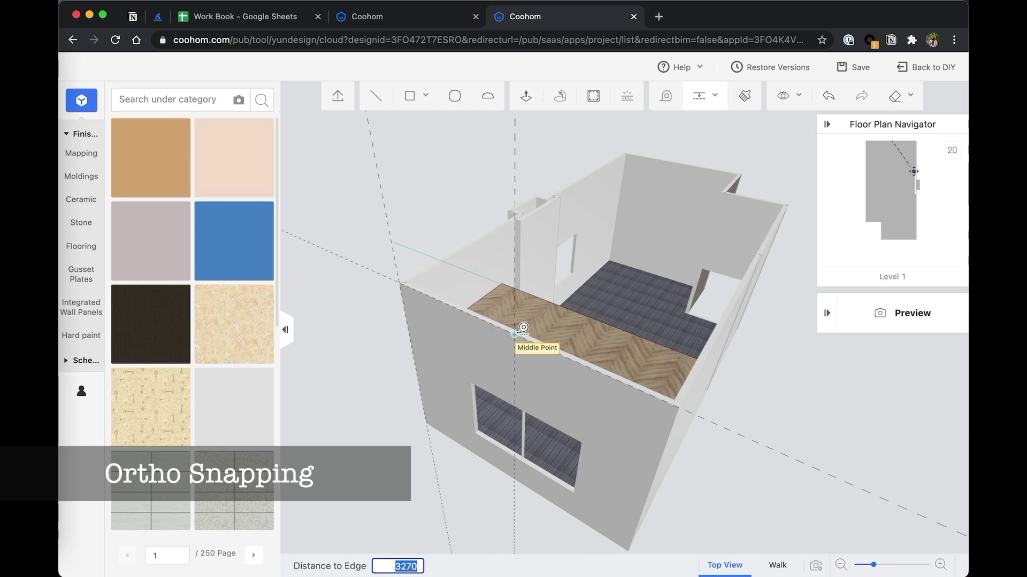
left_click(514, 335)
Step: Add a guide parallel to and above the end wall's top-edge guide at a distance of 600
scroll(426, 343, "up", 3)
scroll(426, 344, "down", 3)
right_click_drag(449, 344, 454, 349)
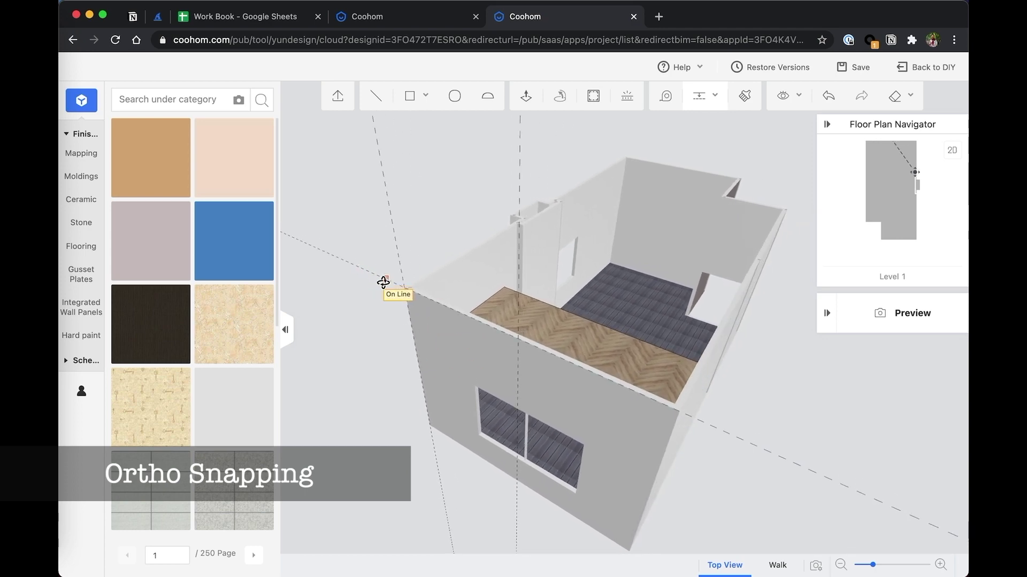
left_click(390, 257)
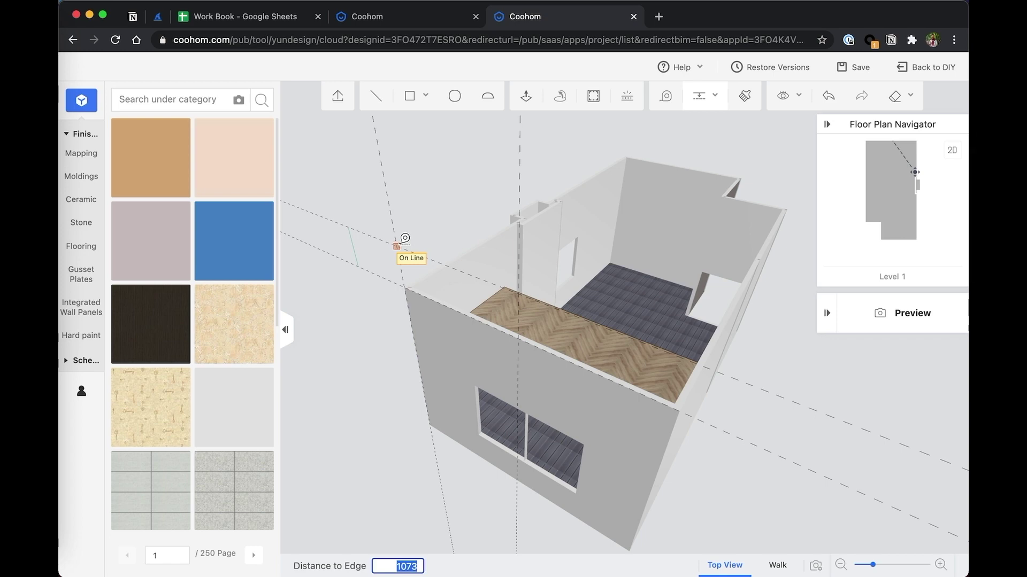
right_click_drag(396, 246, 404, 220)
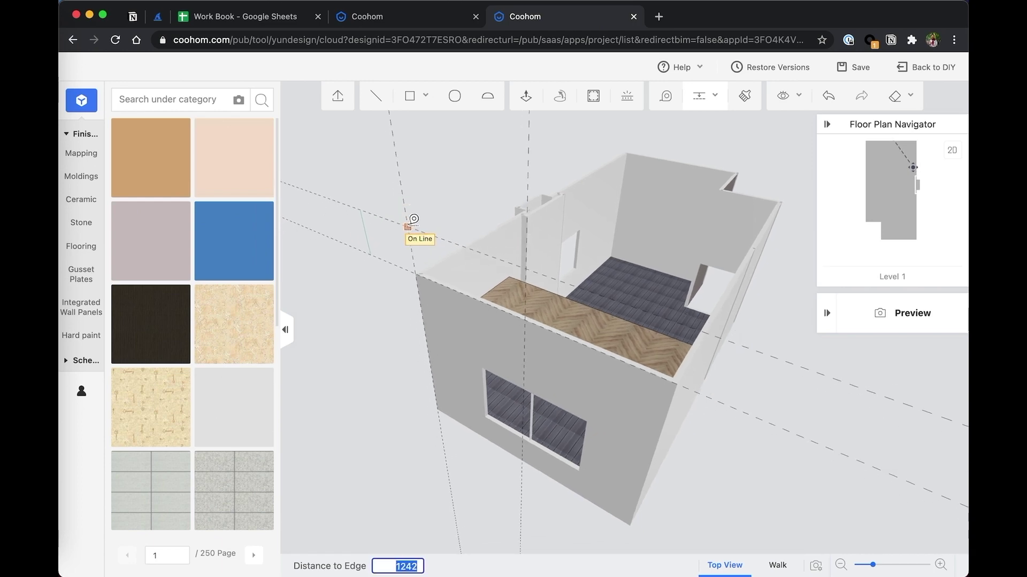
type("600")
key("Return")
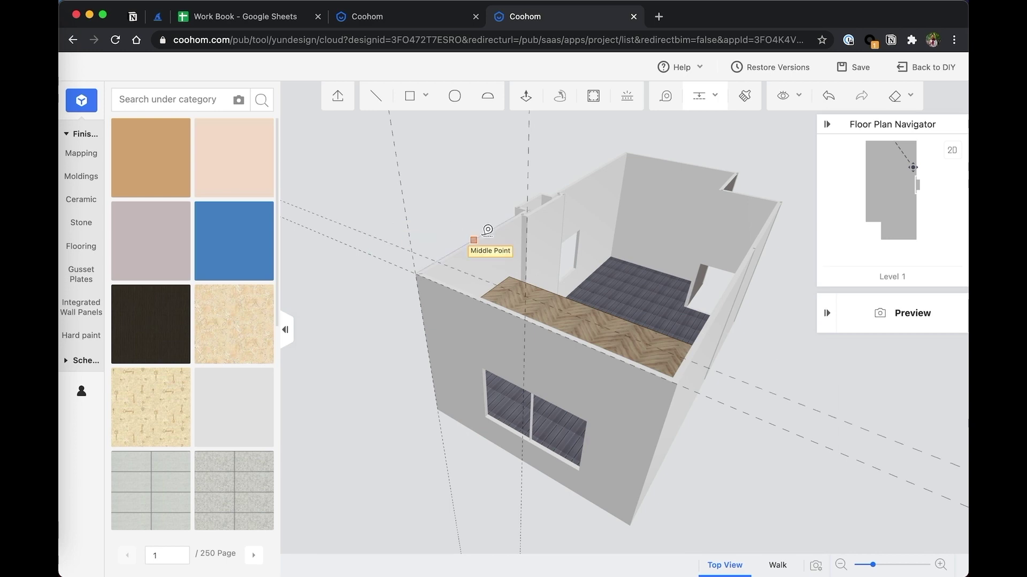
Step: Draw a closed triangular gable outline joining the end wall's two top corners to the guide intersection above its midpoint
right_click_drag(532, 305, 601, 279)
right_click_drag(653, 182, 680, 178)
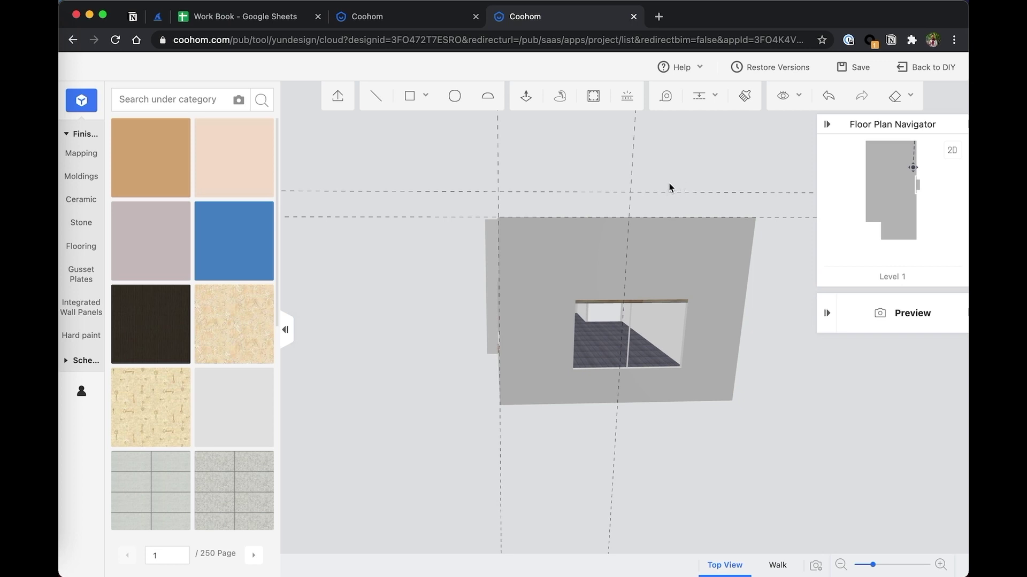
left_click(377, 96)
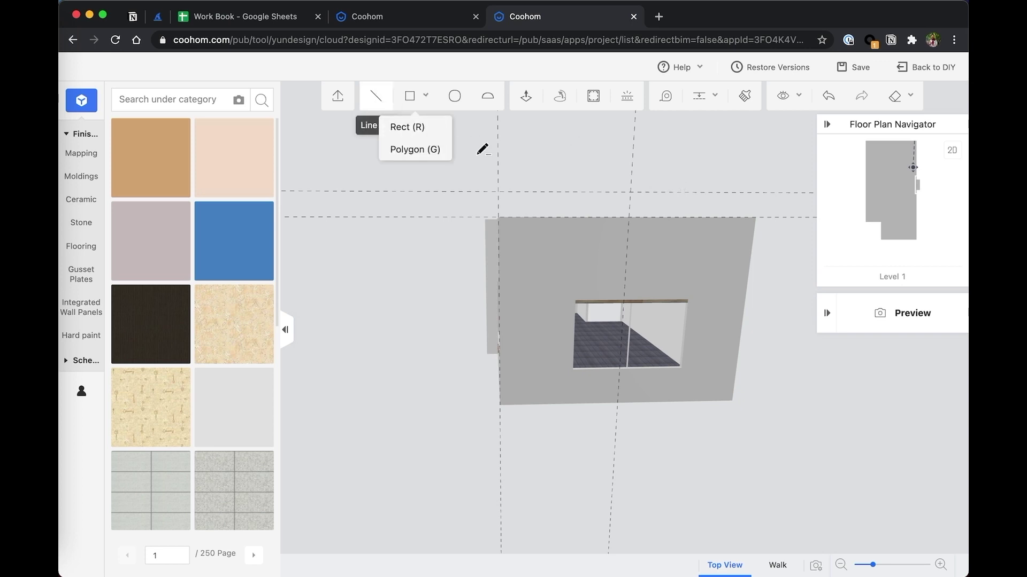
left_click(498, 217)
left_click(630, 192)
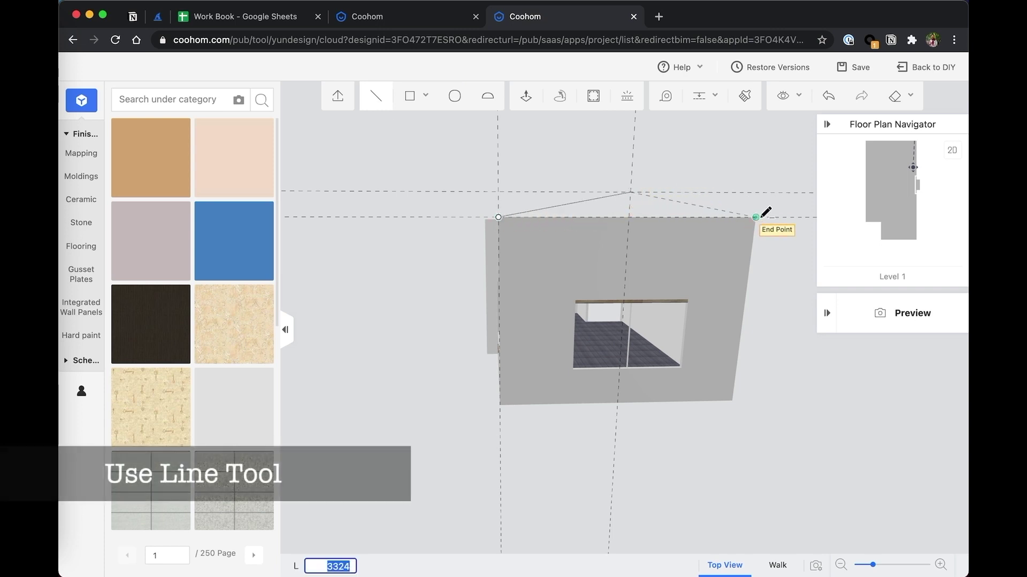
left_click(755, 217)
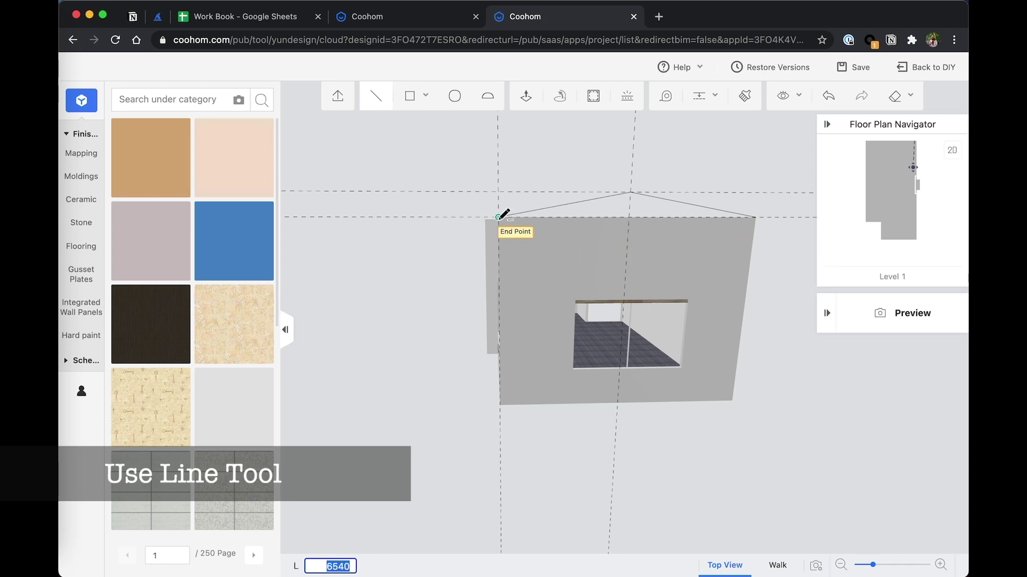
left_click(498, 217)
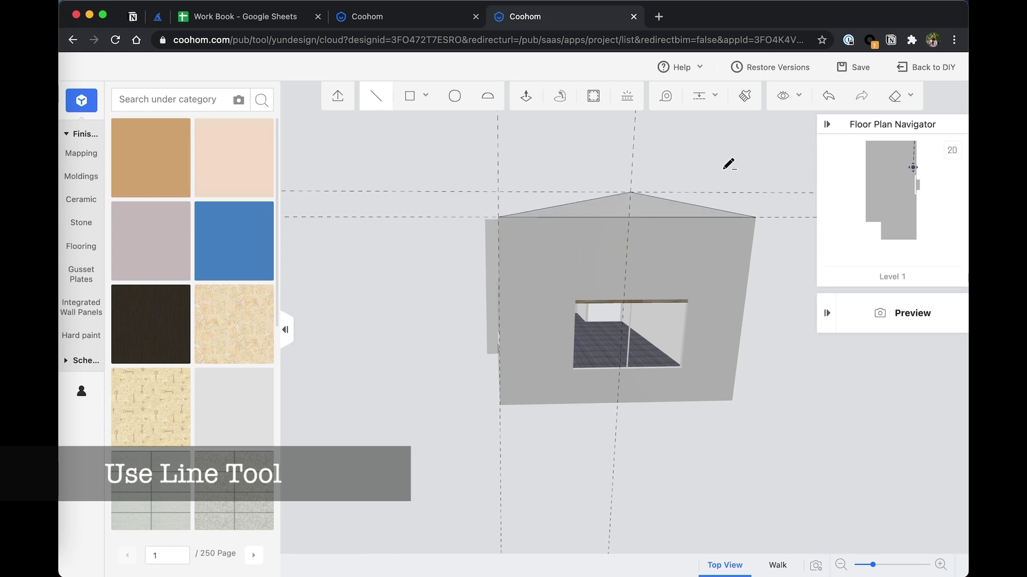
key("Escape")
Step: Extrude the gable triangle along the room with Push & Pull to form a pitched roof volume
left_click_drag(725, 168, 648, 214)
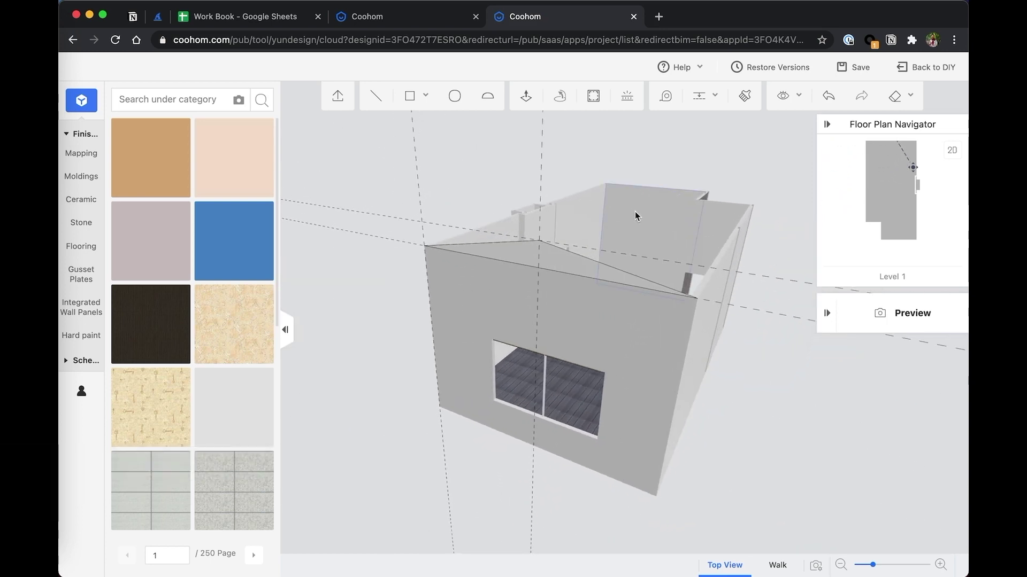
left_click_drag(636, 210, 635, 193)
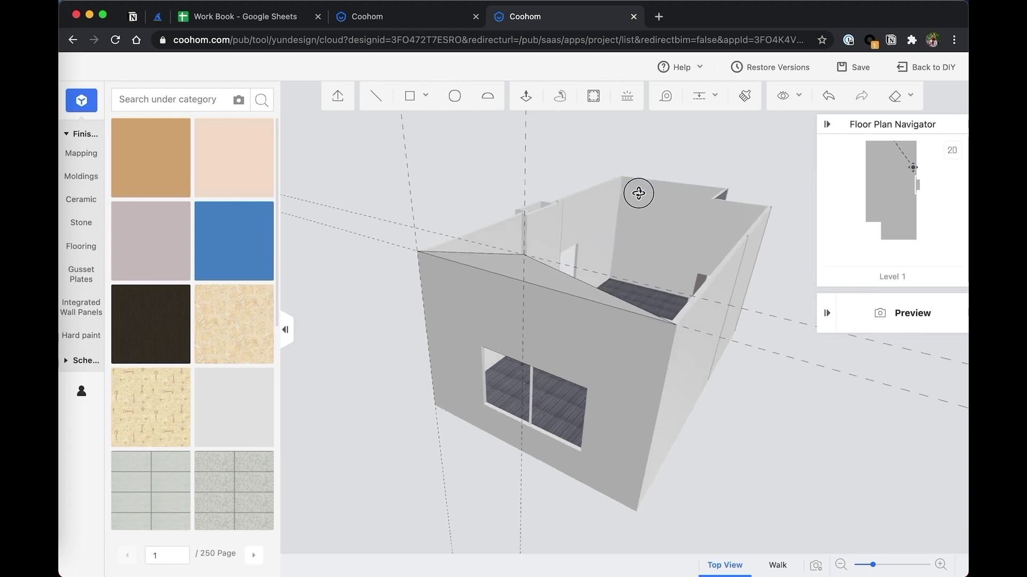
left_click(536, 268)
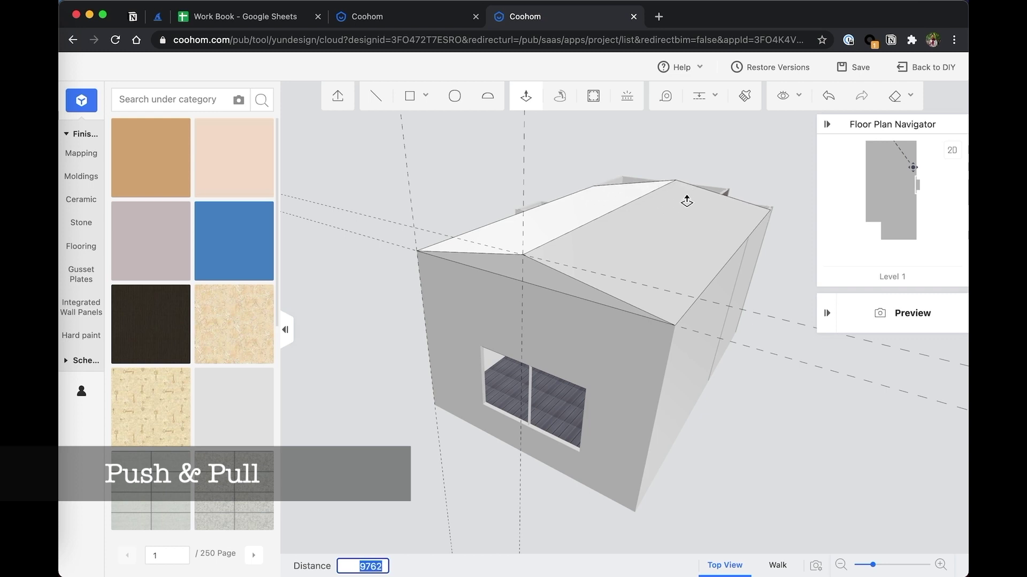
left_click_drag(686, 201, 593, 230)
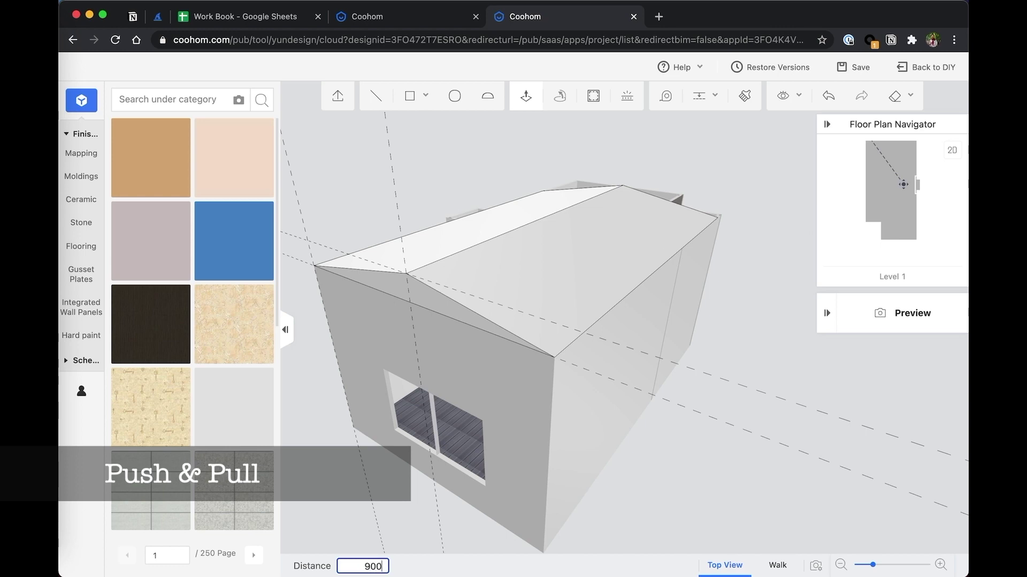
key("Return")
Step: Turn off the full wall display and delete the roof volume's flat underside face
middle_click_drag(640, 238, 577, 244)
mouse_move(786, 96)
left_click(768, 126)
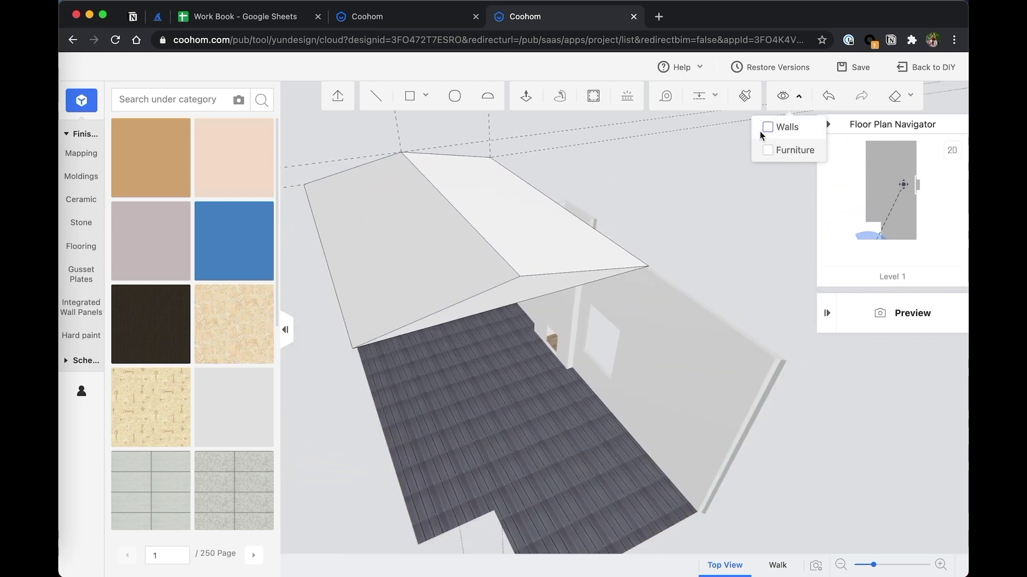
middle_click_drag(532, 273, 467, 200)
left_click(467, 200)
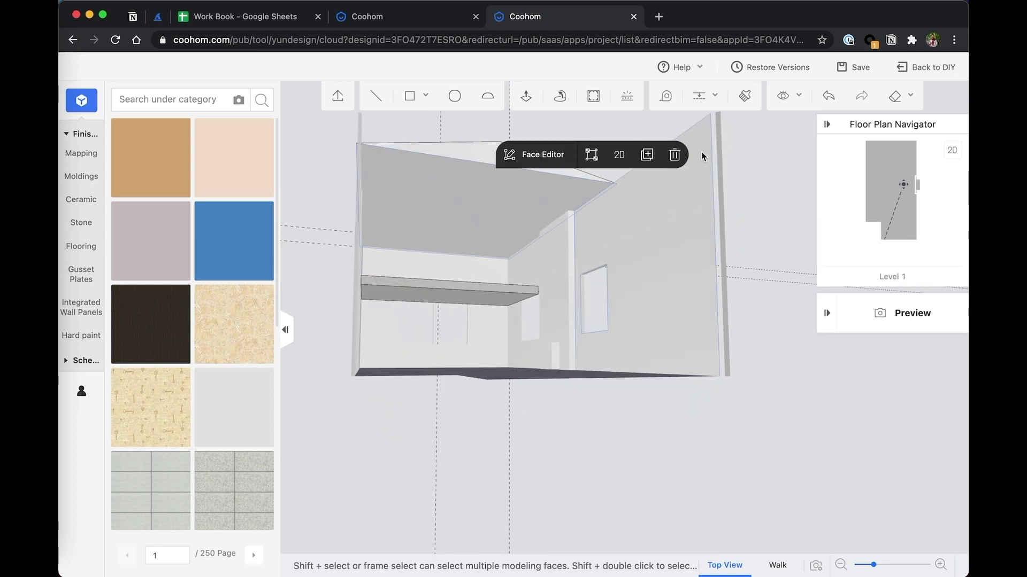
left_click(674, 154)
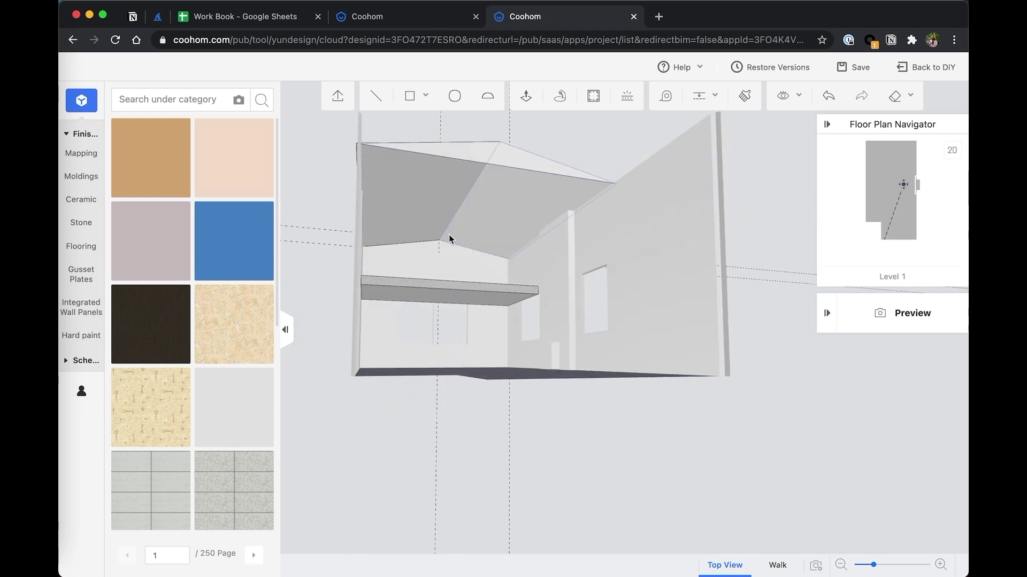
Step: Examine the pitched ceiling and the loft from inside the room at different heights and angles
scroll(438, 241, "up", 5)
middle_click_drag(458, 227, 440, 234)
left_click_drag(472, 208, 540, 241)
middle_click_drag(483, 220, 596, 381)
scroll(562, 273, "up", 4)
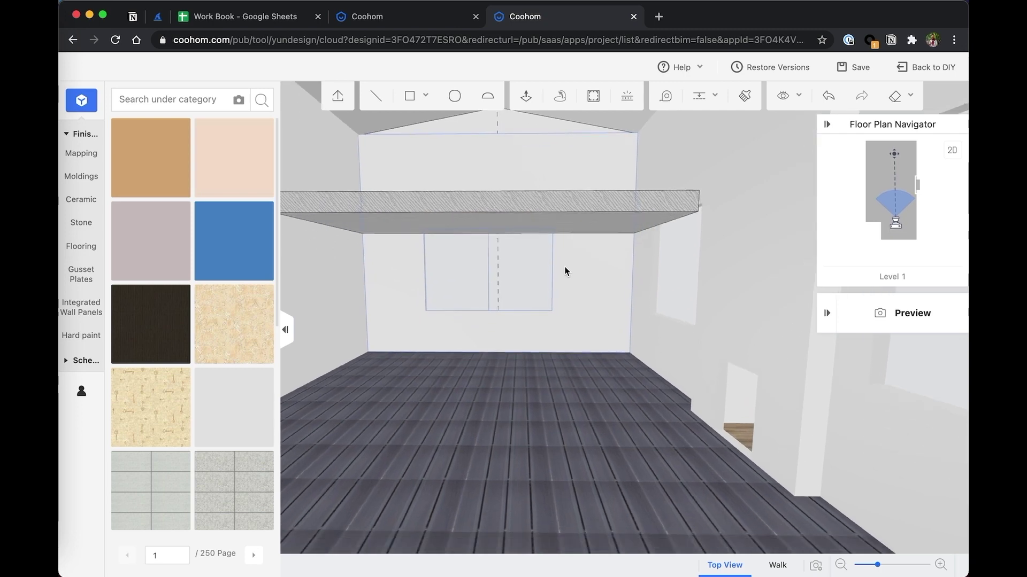
key("q")
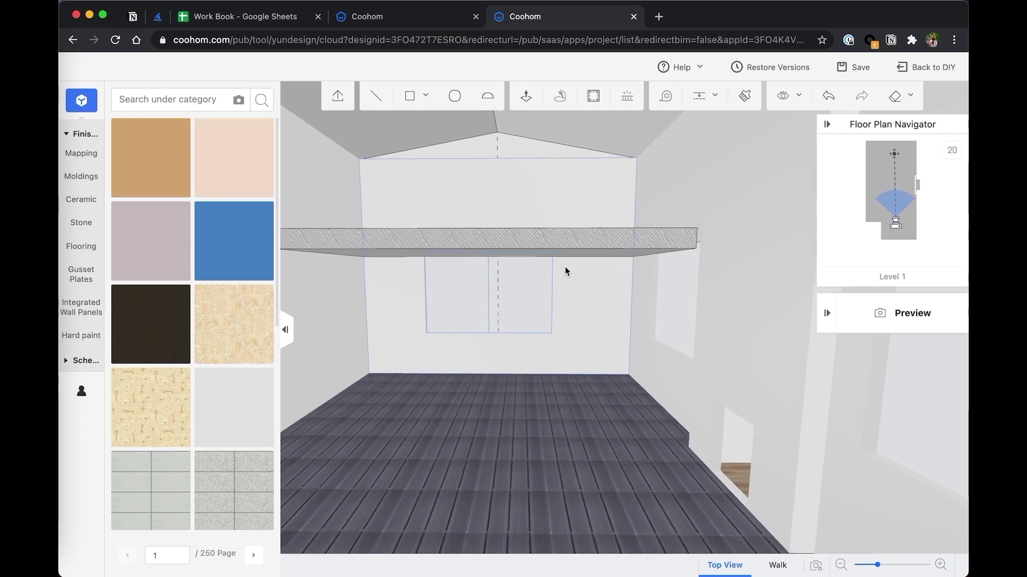
middle_click_drag(564, 267, 573, 268)
key("e")
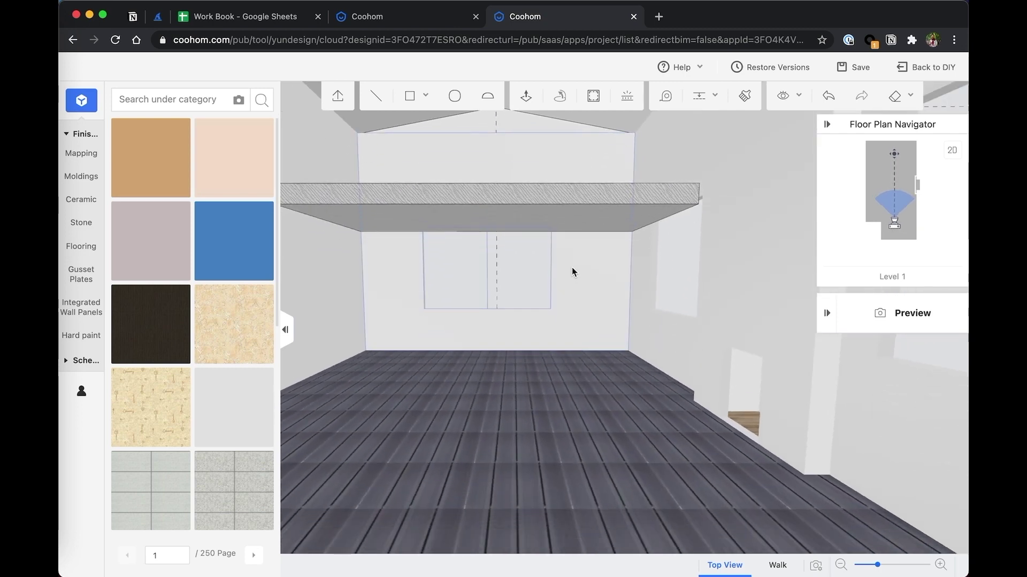
key("q")
key("a")
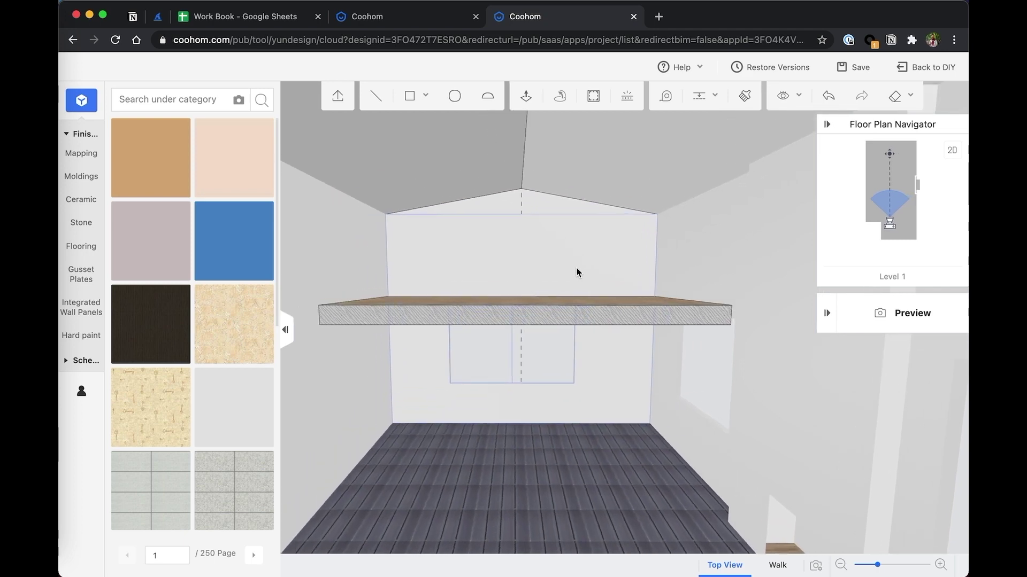
mouse_move(577, 273)
middle_mouse_down()
mouse_move(579, 257)
mouse_move(571, 266)
middle_mouse_up()
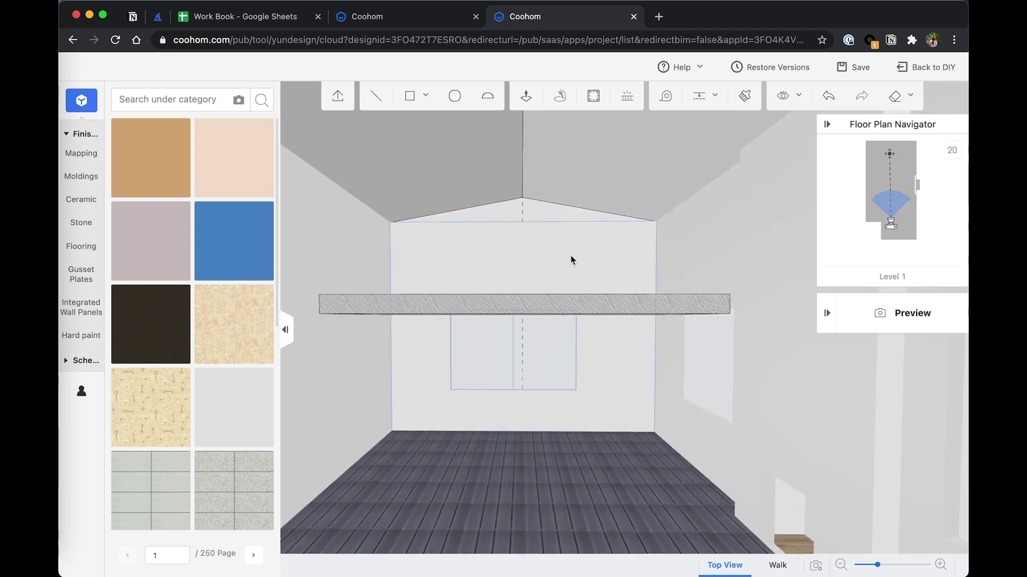
Step: Try a plain tan finish on the left-hand ceiling slope, replacing it with a light-brown plank from Composite Solid Wood Floorings
left_click_drag(152, 161, 425, 160)
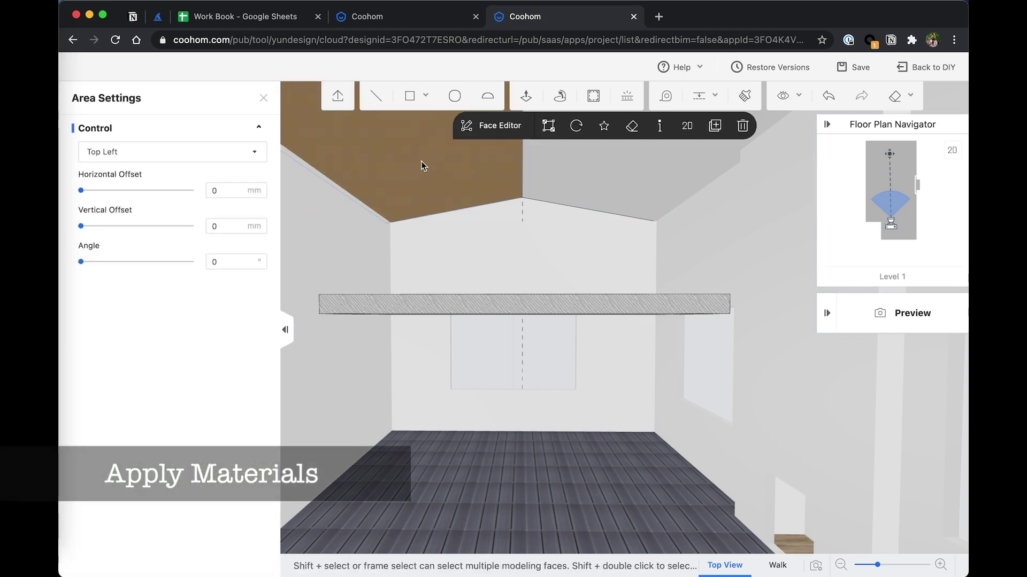
left_click(263, 98)
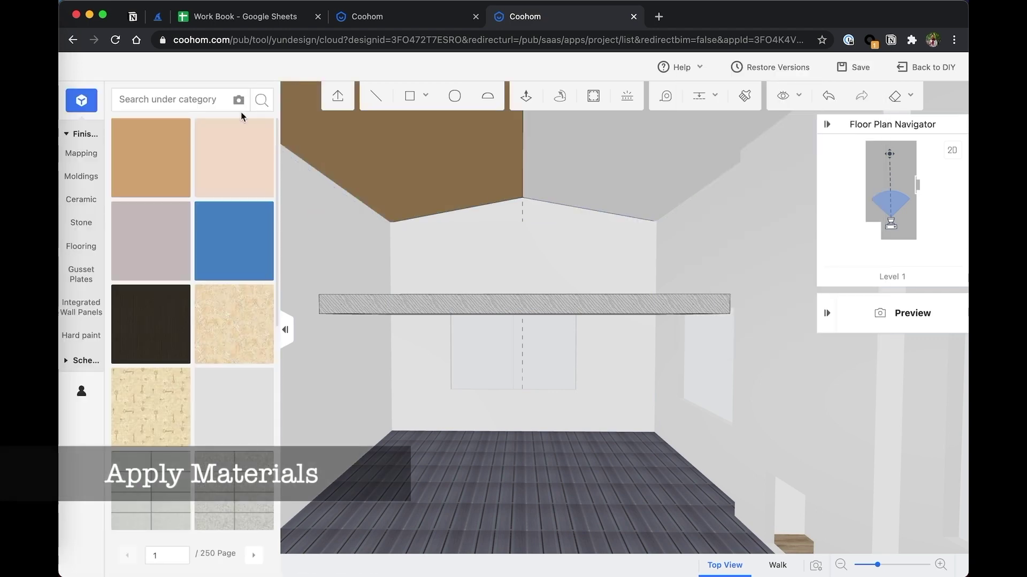
left_click(76, 247)
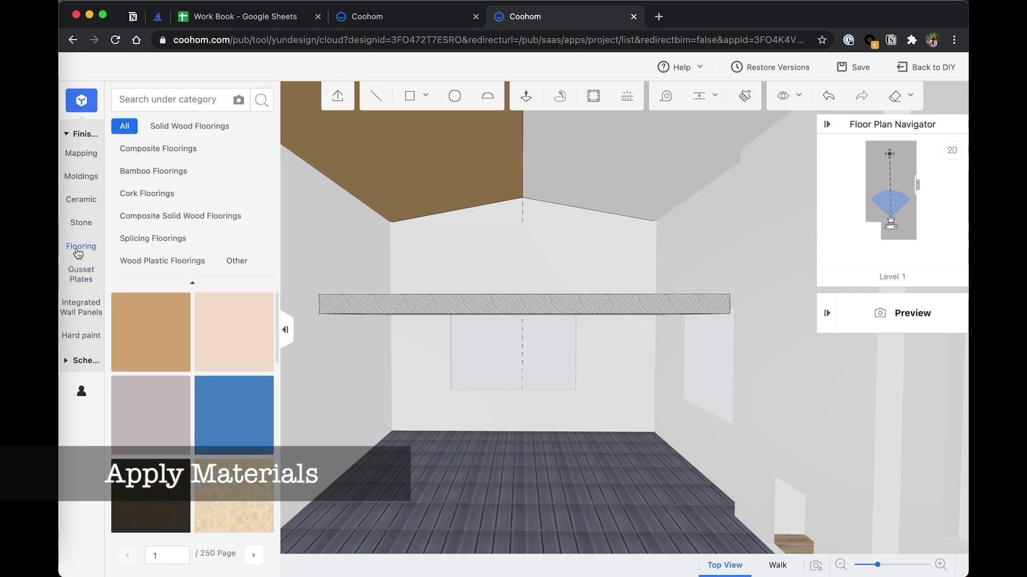
left_click(185, 131)
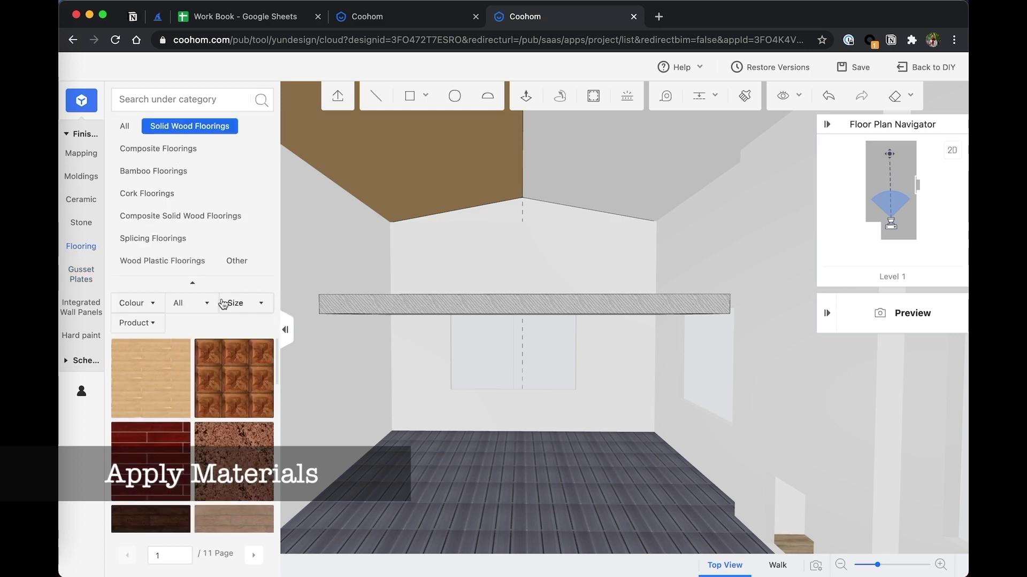
scroll(237, 449, "down", 5)
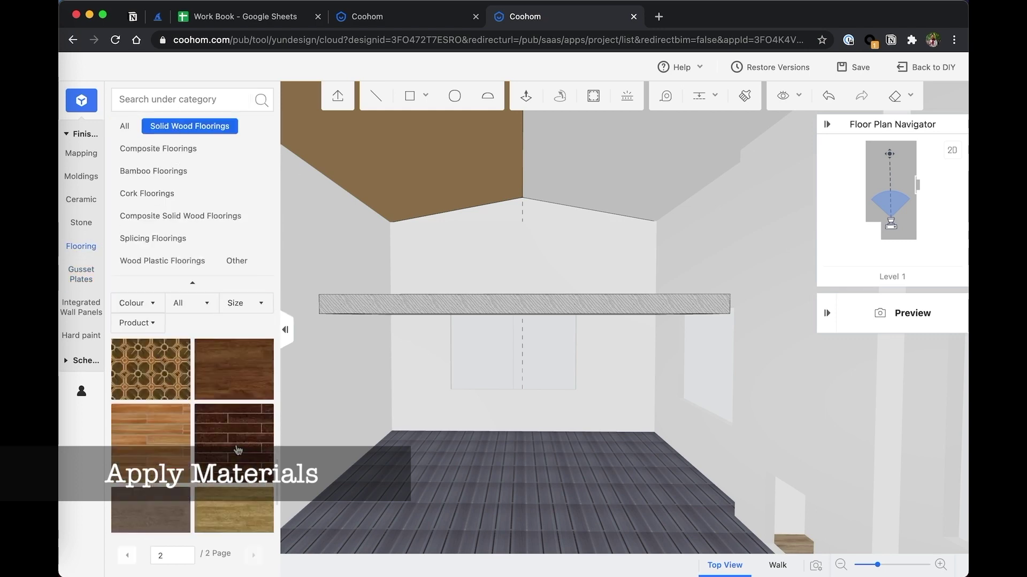
scroll(239, 448, "up", 2)
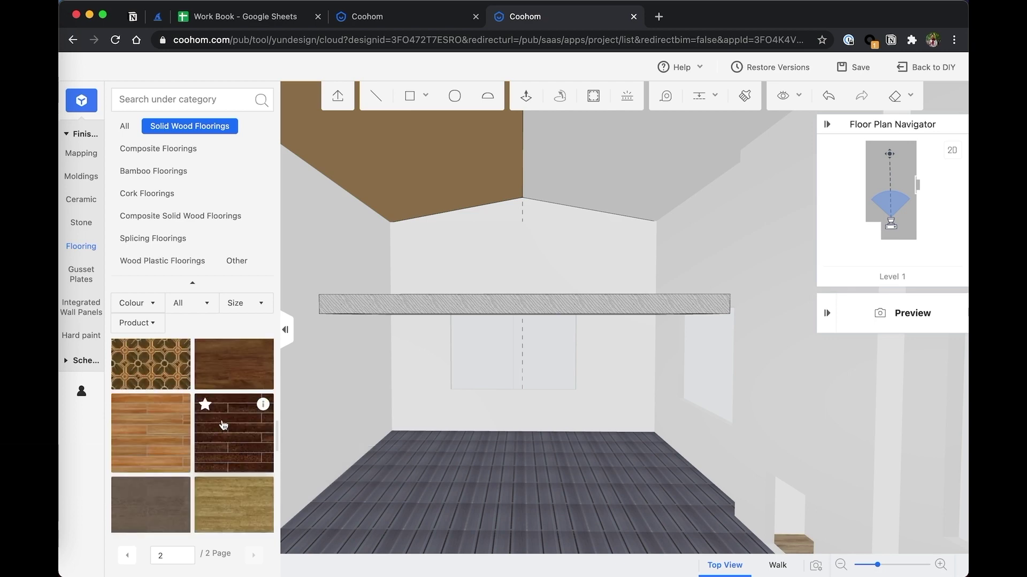
left_click(163, 217)
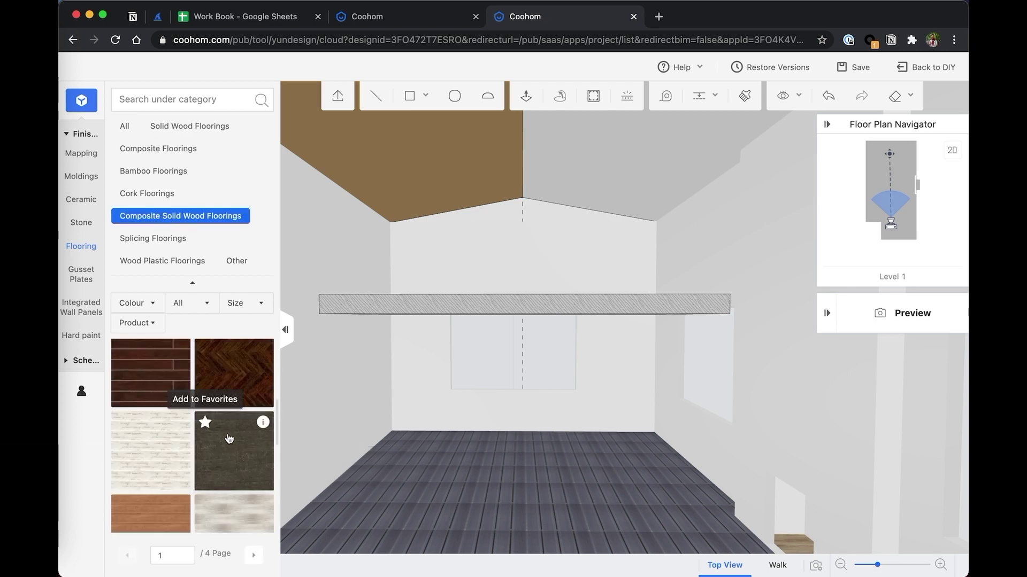
scroll(222, 430, "down", 2)
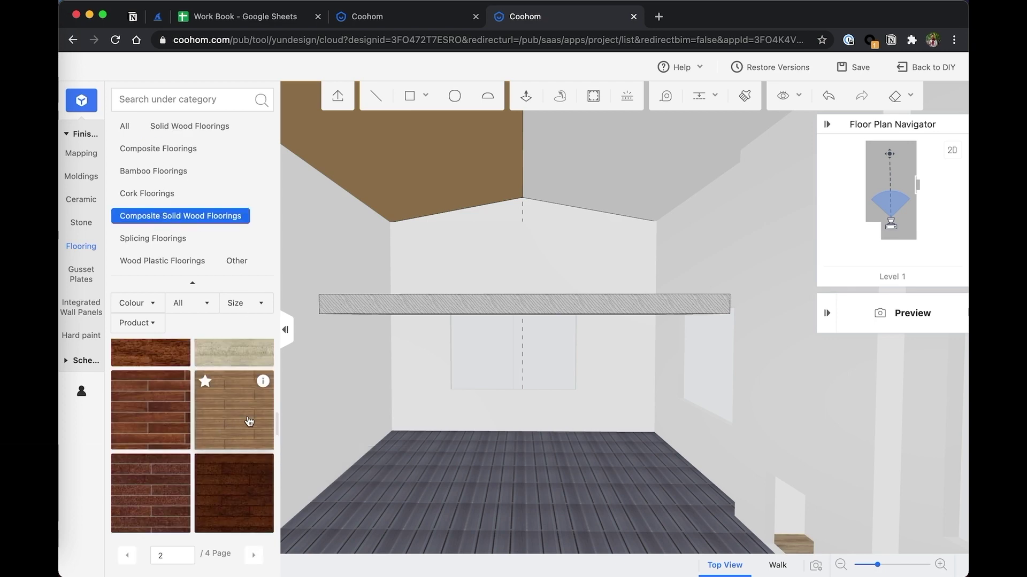
left_click_drag(233, 418, 425, 167)
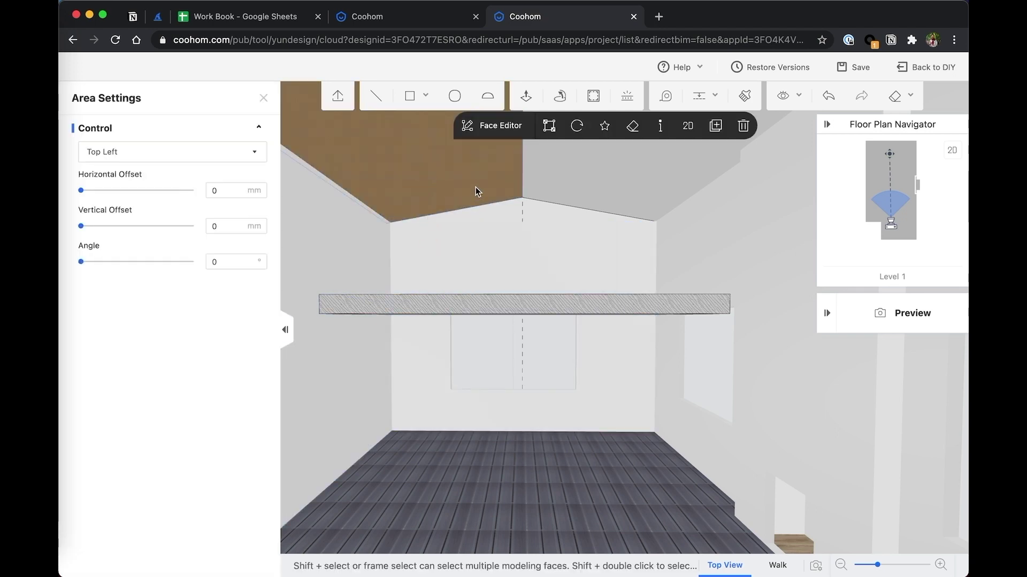
Step: Clear the wood plank material from the left-hand ceiling slope
left_click_drag(458, 234, 524, 256)
left_click(490, 234)
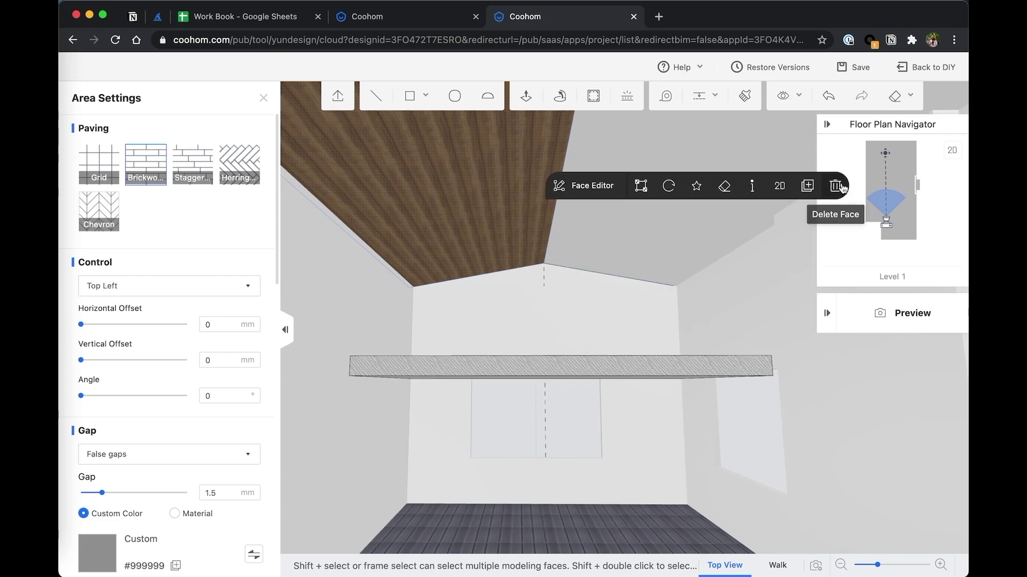
left_click(724, 188)
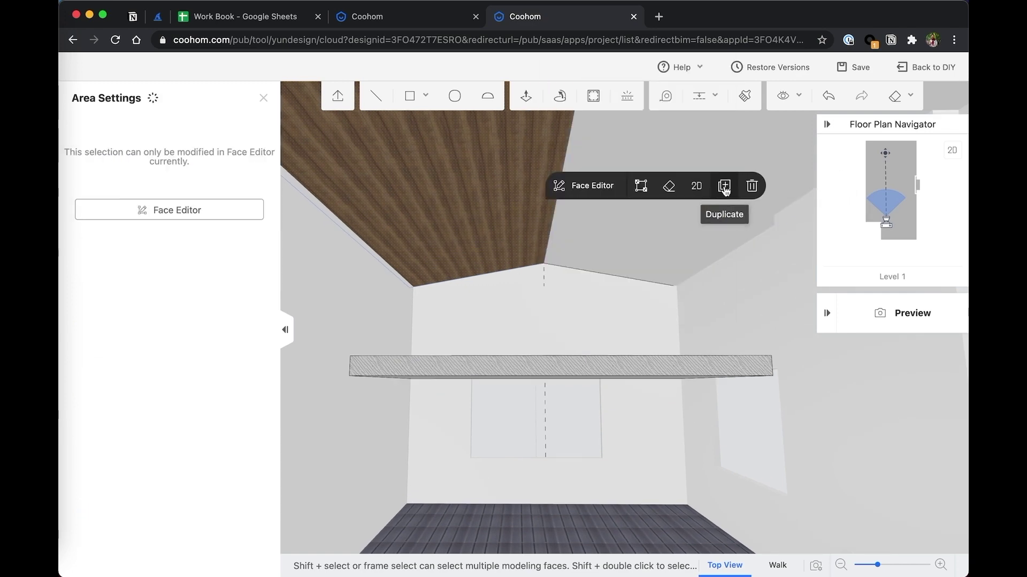
Step: Show the full walls again around the loft room and clear the face selection
left_click_drag(559, 245, 567, 257)
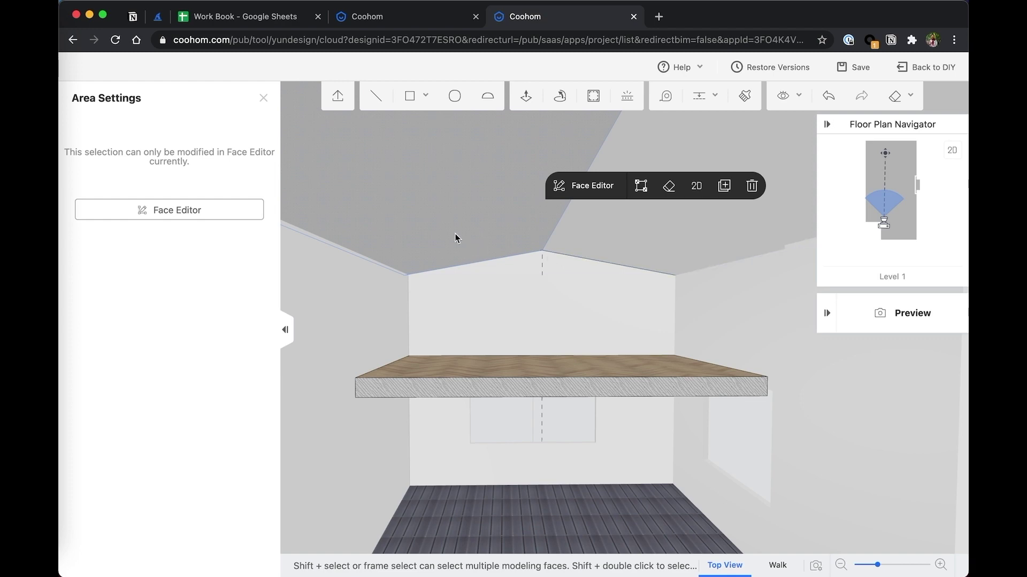
left_click_drag(453, 232, 543, 269)
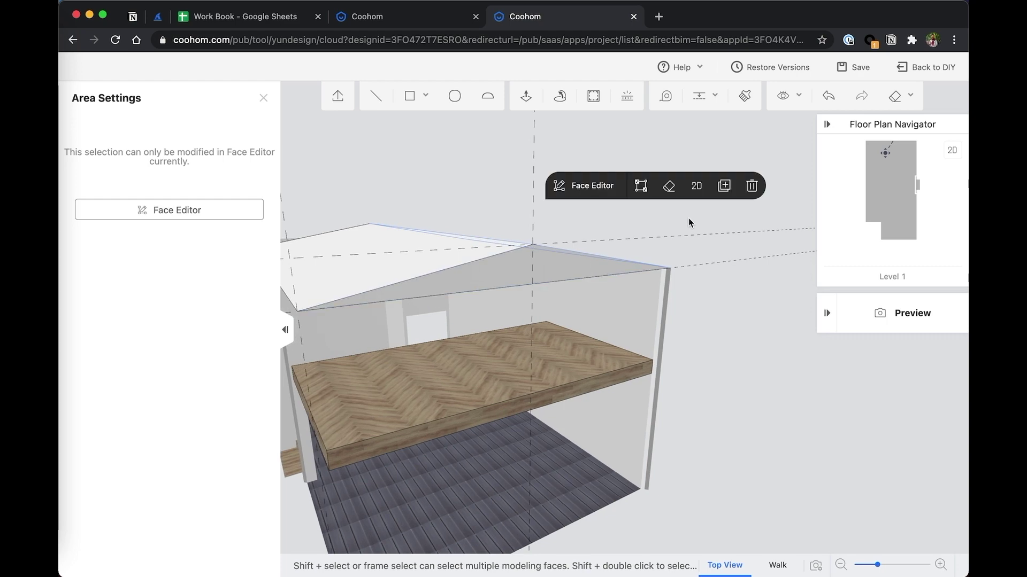
left_click(787, 96)
left_click(776, 135)
left_click(490, 198)
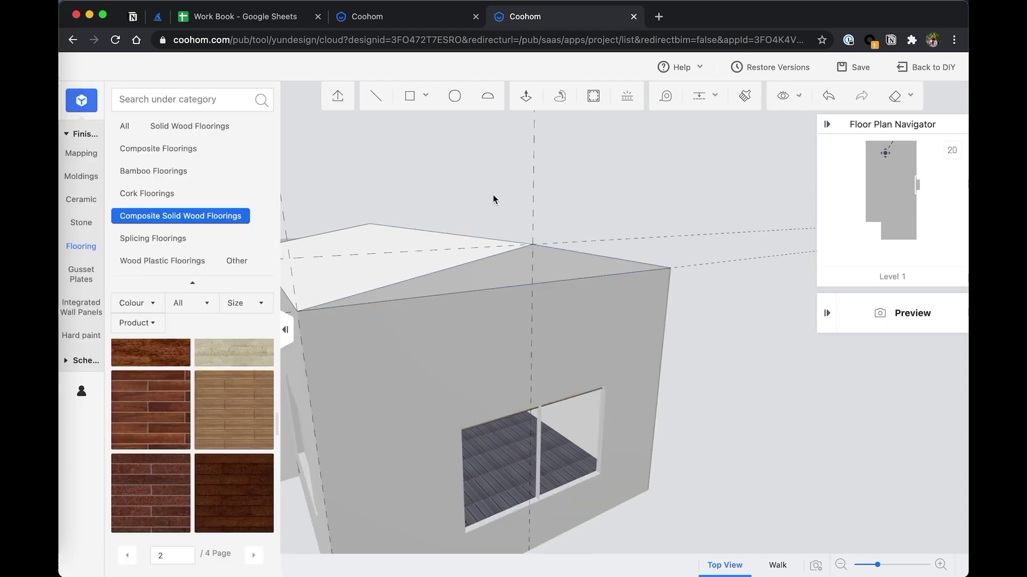
Step: Delete both sloping roof faces and the far gable triangle, keeping only the triangle above the end wall
left_click_drag(489, 198, 584, 220)
key("super+s")
left_click(587, 233)
left_click(477, 250, "shift")
key("Delete")
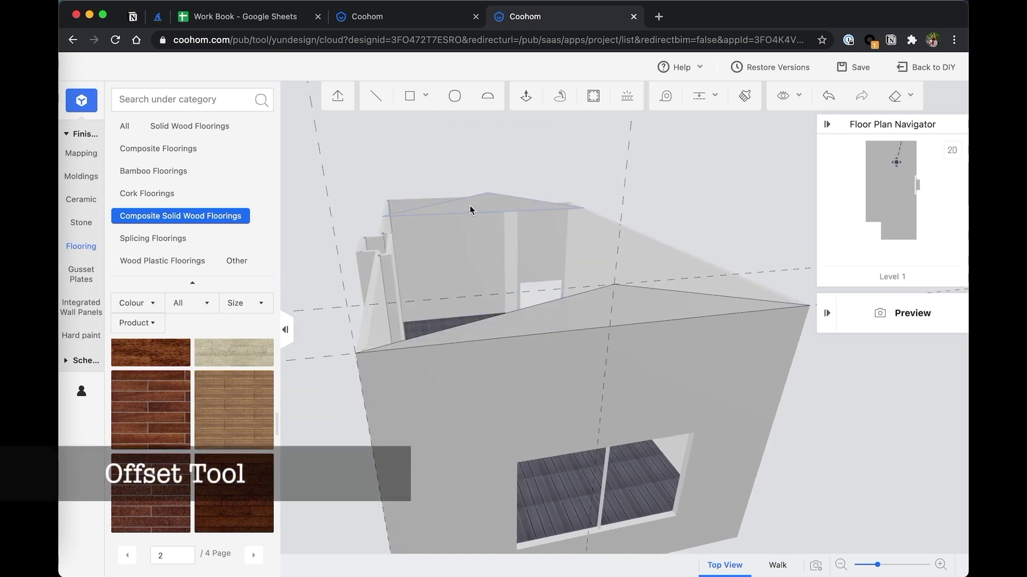
left_click(469, 209)
left_click(733, 163)
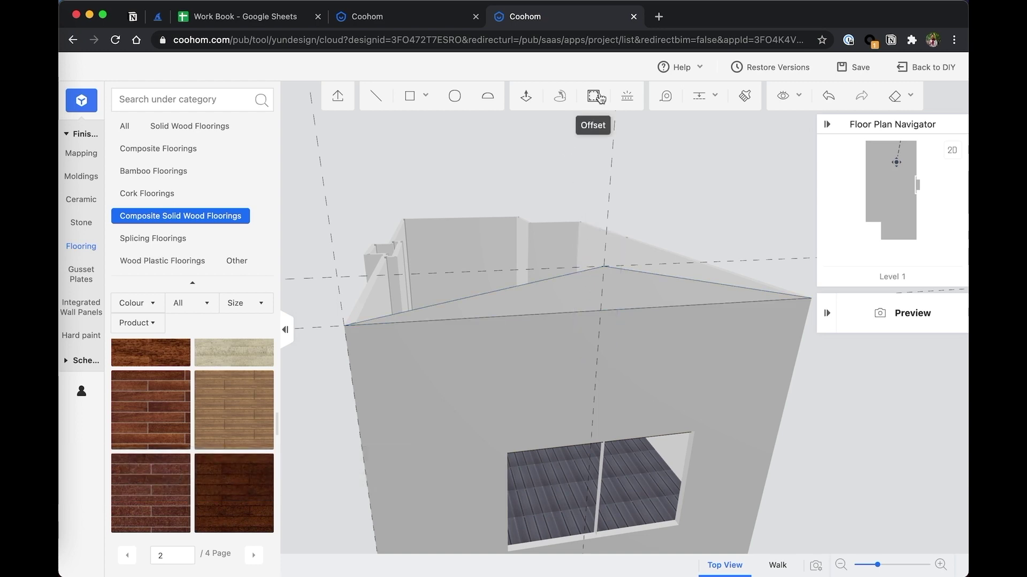
Step: Offset the outline of the gable triangle above the end wall inward by 150
left_click(586, 289)
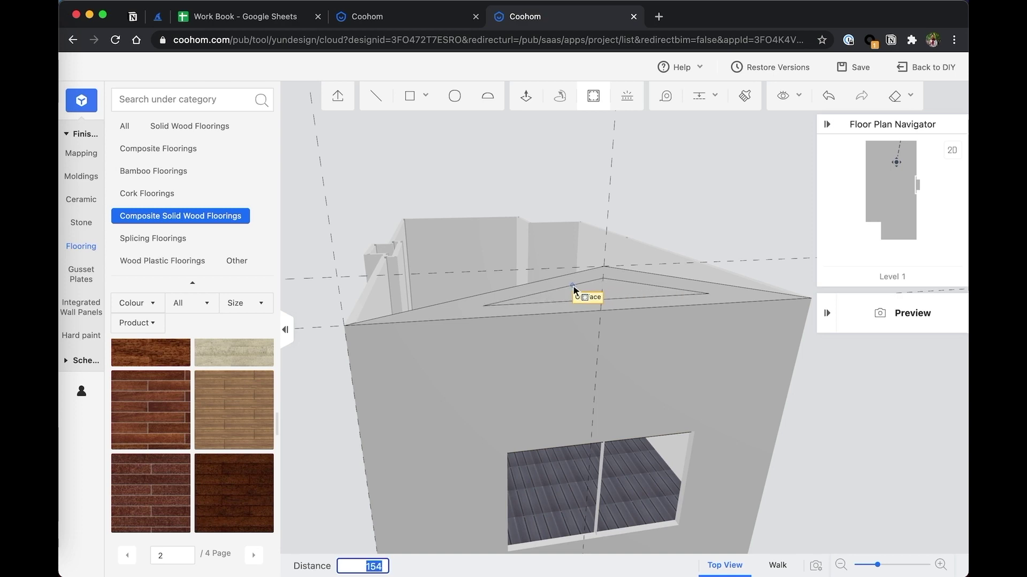
right_click_drag(573, 287, 572, 302)
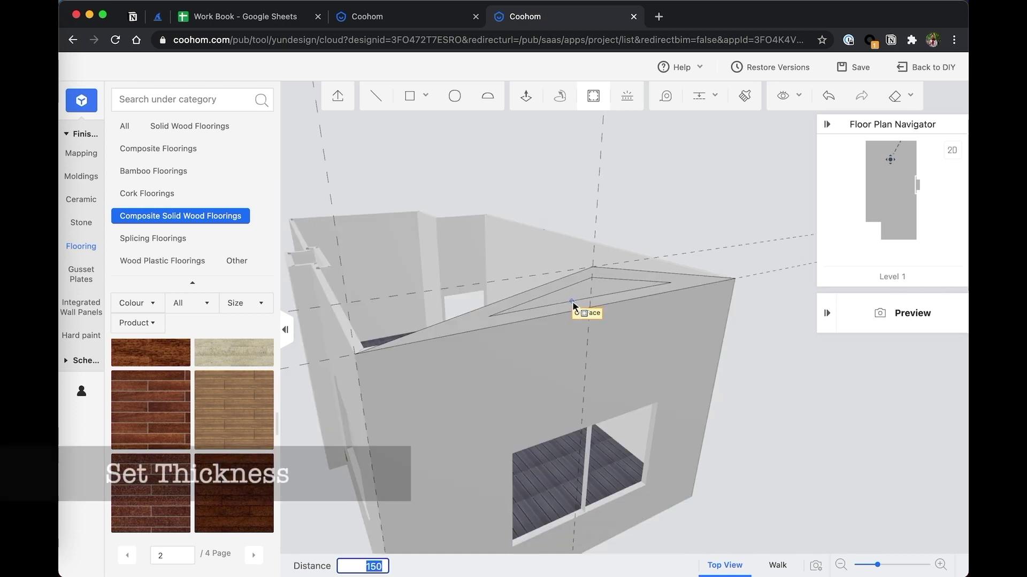
Step: Apply the gable offset, extend both sloped inner edges to the triangle's base with lines, and delete the inner horizontal line
key("Return")
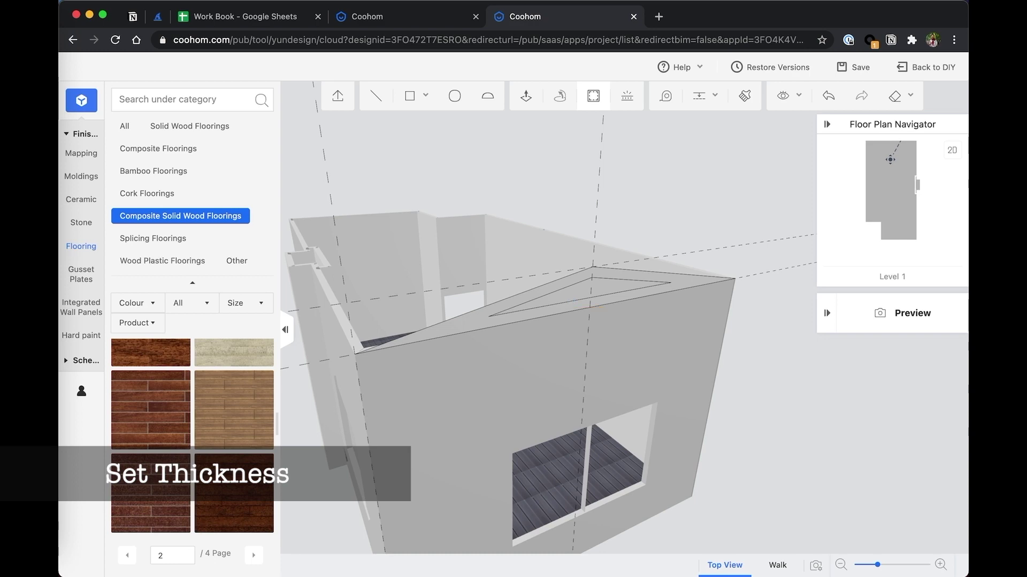
left_click(377, 97)
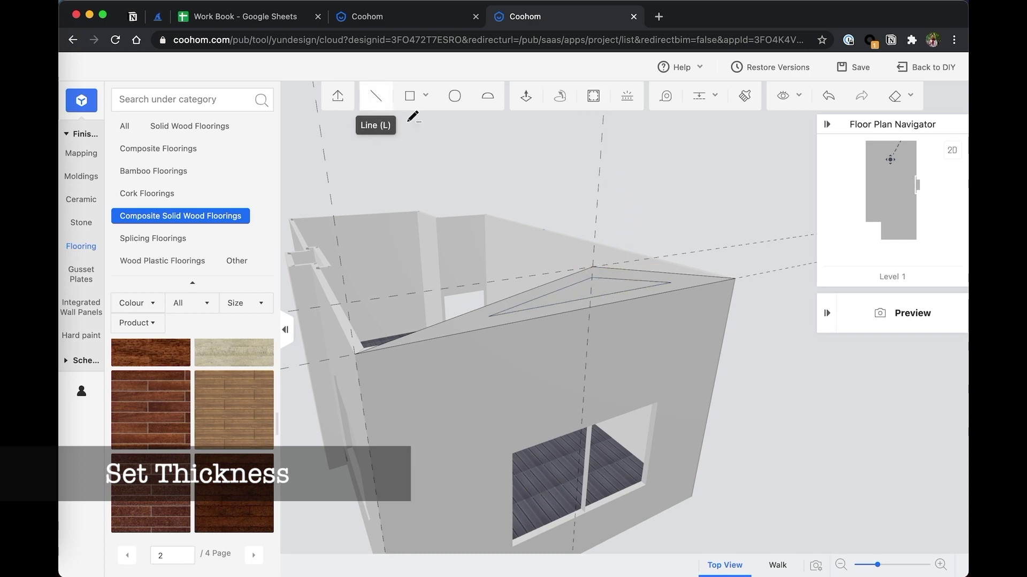
left_click(488, 317)
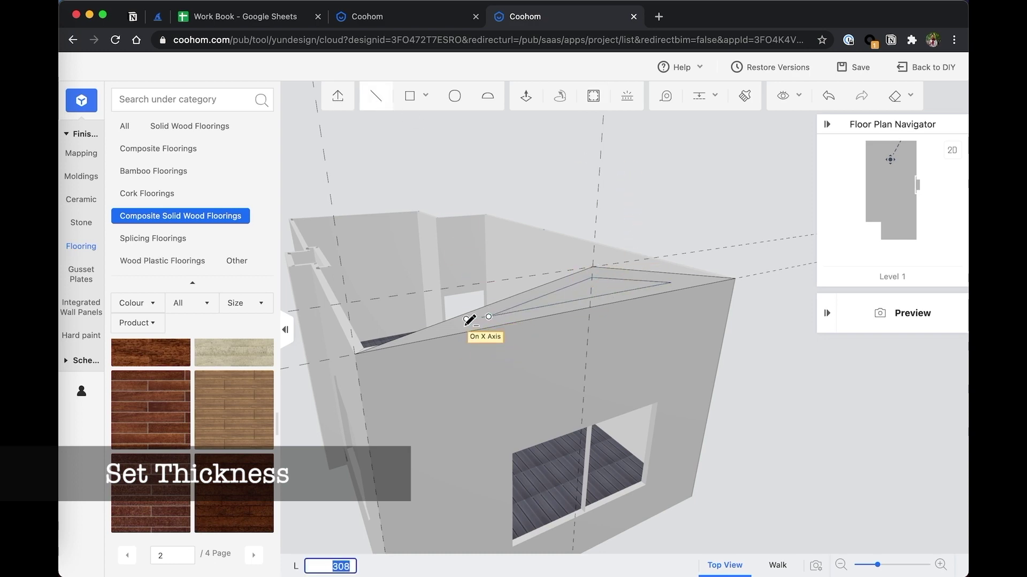
left_click(427, 339)
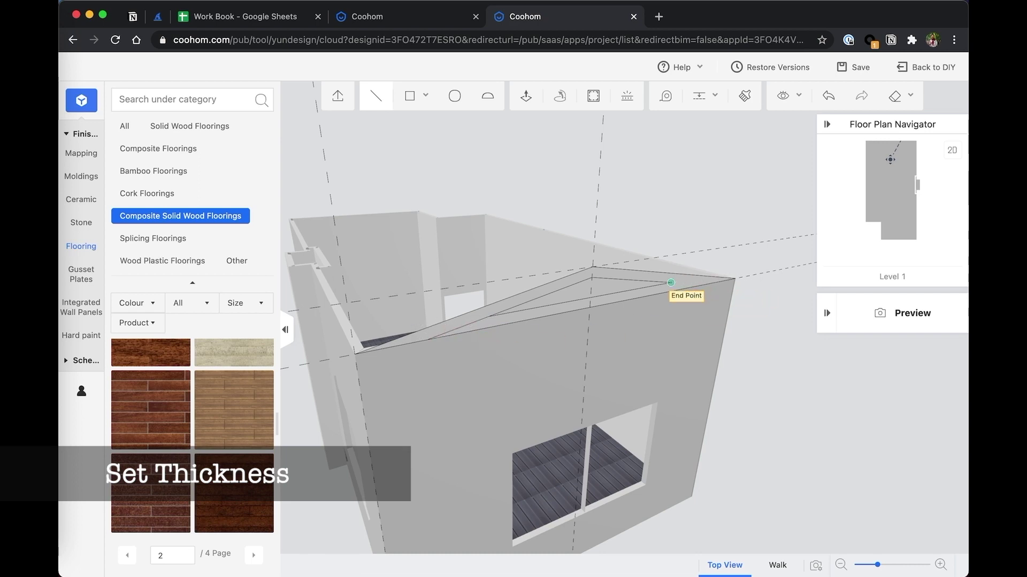
left_click(669, 283)
left_click(701, 285)
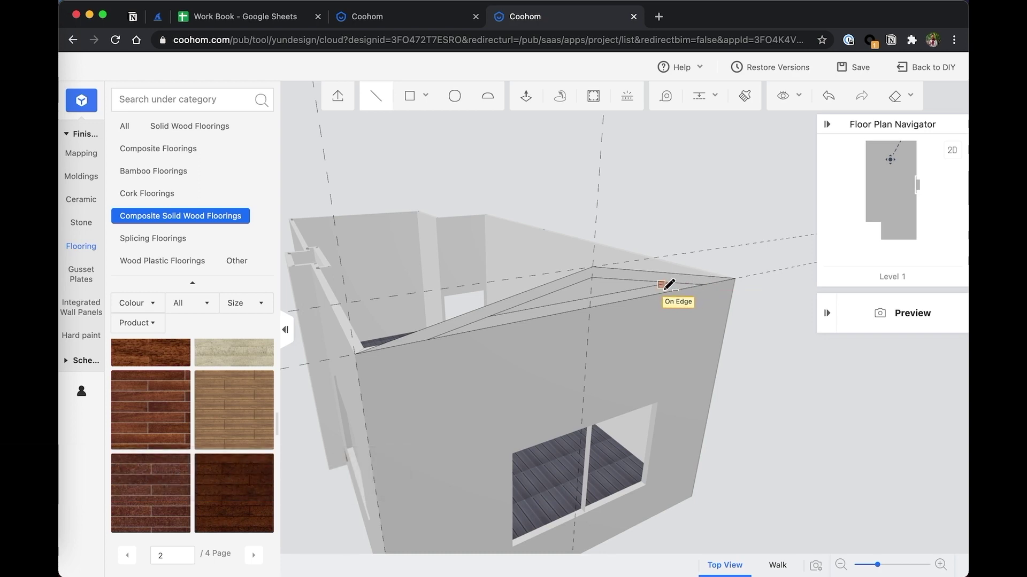
key("Escape")
left_click(635, 290)
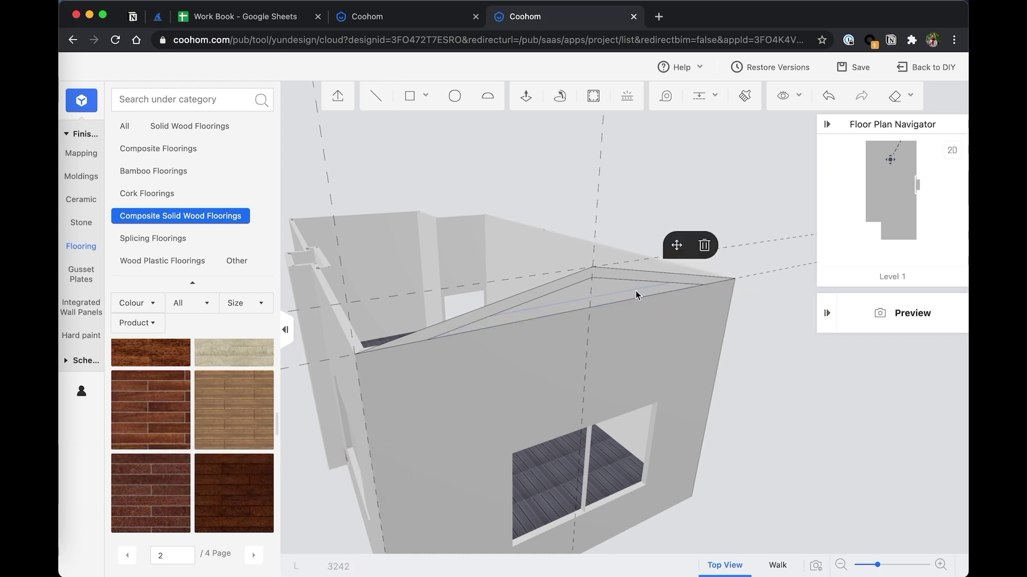
left_click(704, 246)
Step: Extrude the sloped band between the outer and inner gable outlines by 9000 over the length of the room
left_click_drag(706, 247, 537, 284)
left_click(500, 286)
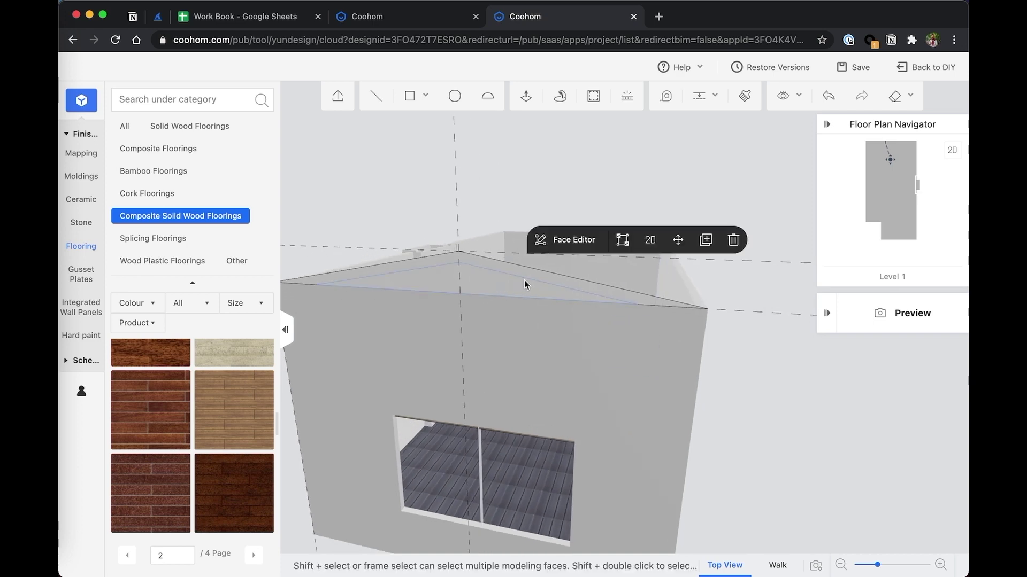
mouse_move(687, 284)
left_mouse_down()
mouse_move(706, 279)
mouse_move(684, 283)
left_mouse_up()
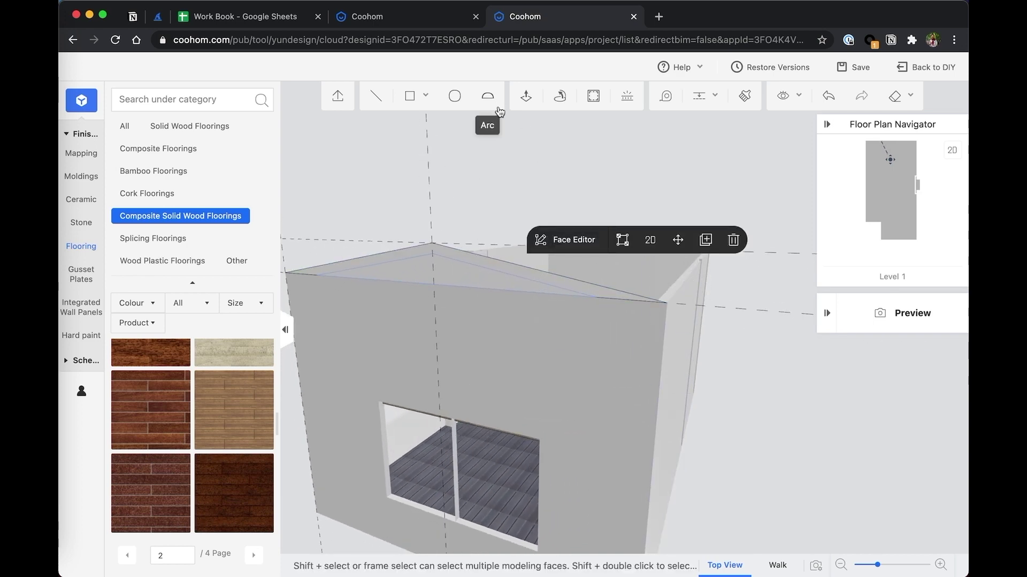
left_click(526, 96)
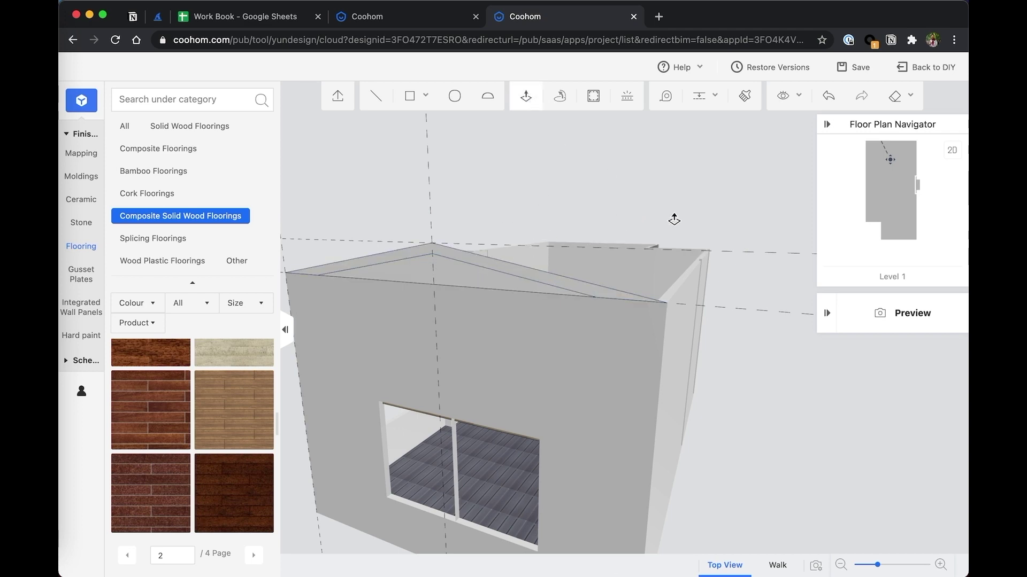
left_click_drag(672, 213, 548, 194)
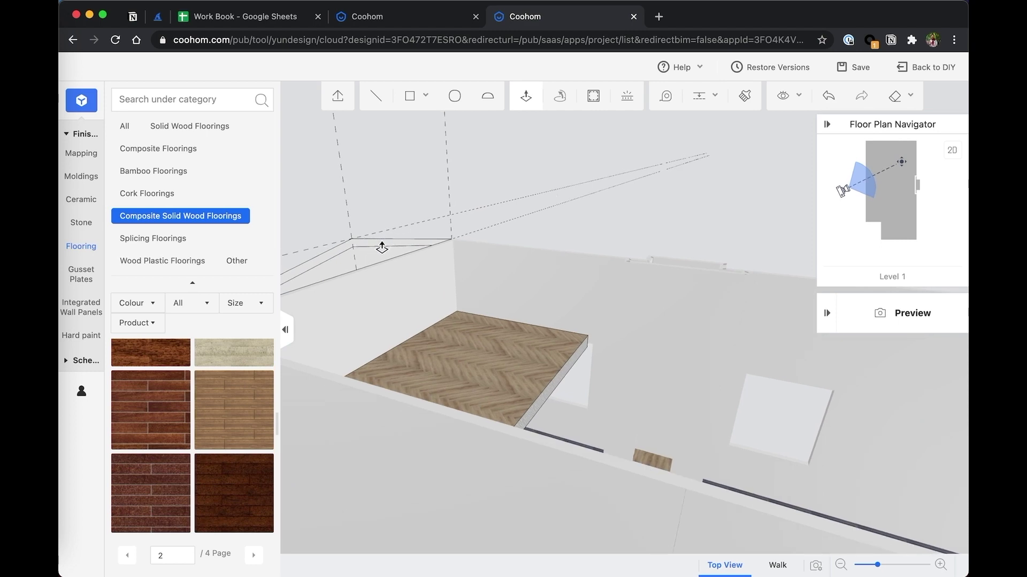
left_click(382, 247)
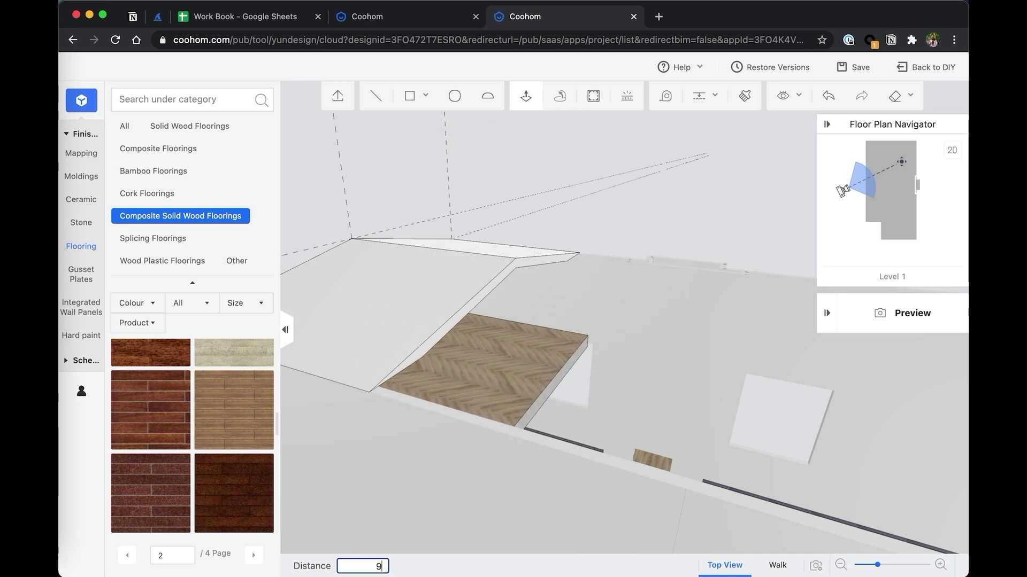
key("Return")
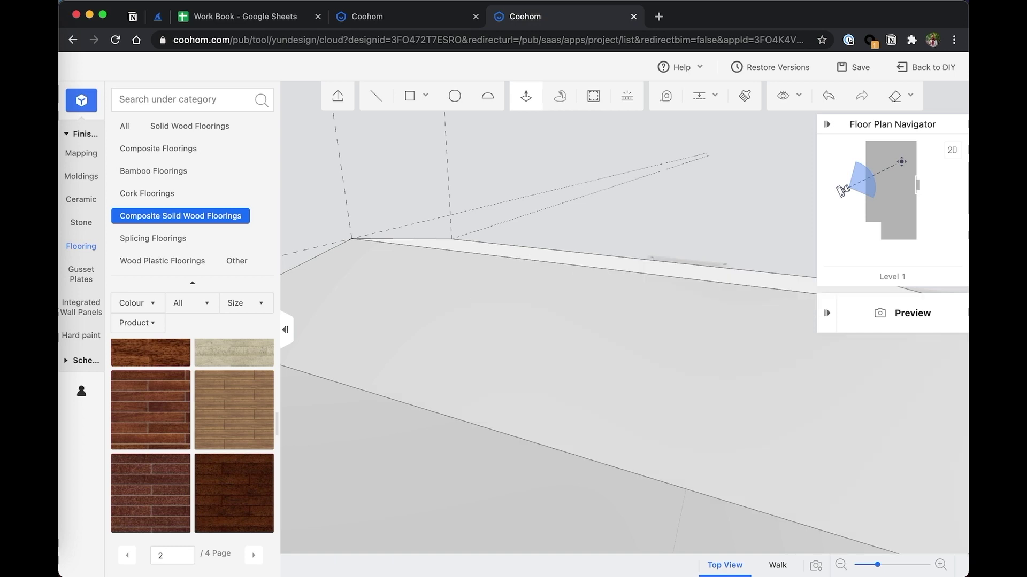
Step: Draw a line from the inner apex to the outer apex to enclose the roof's open front face
left_click_drag(503, 230, 609, 175)
left_click_drag(565, 262, 616, 205)
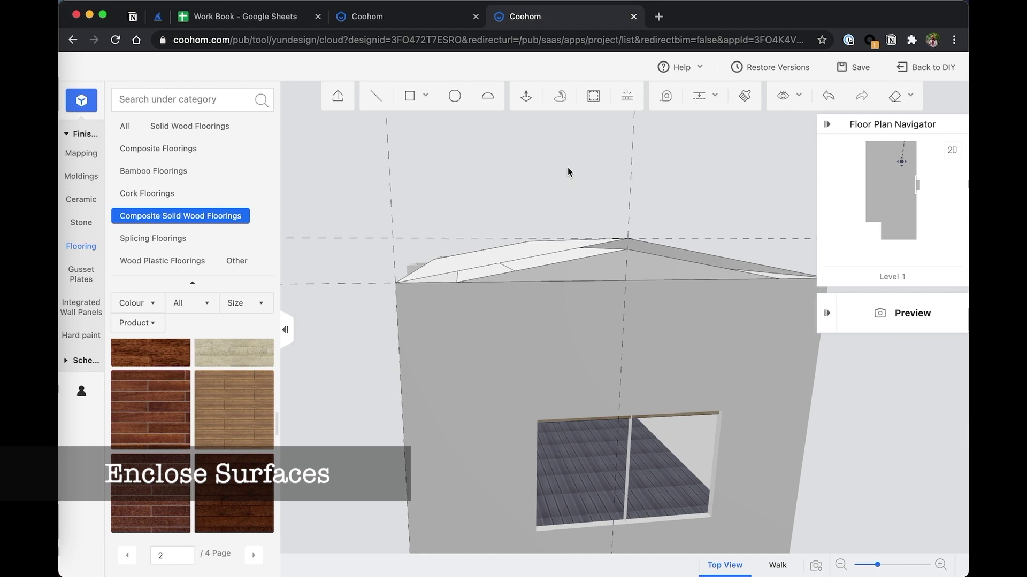
left_click_drag(568, 179, 489, 185)
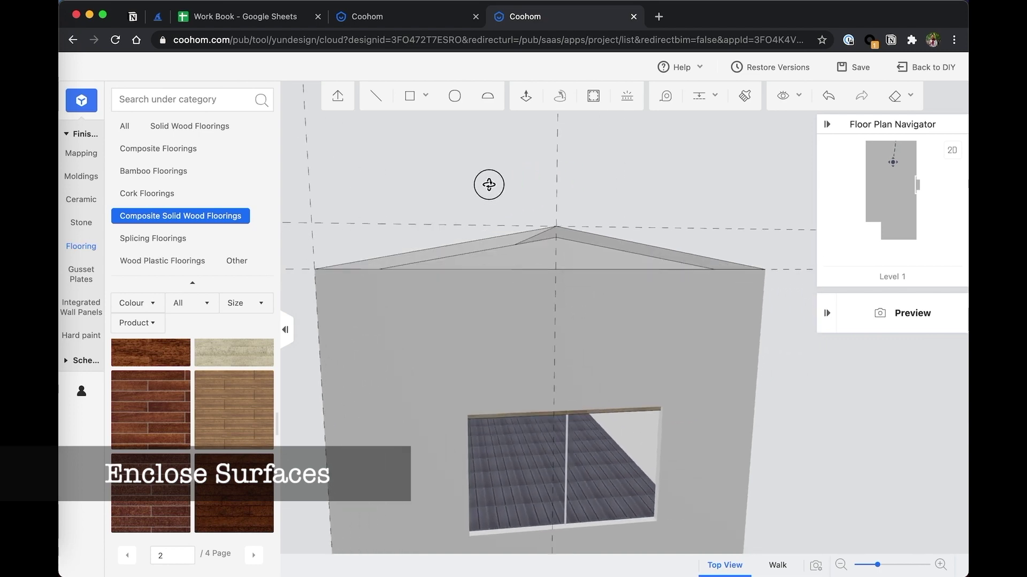
left_click(376, 97)
left_click_drag(592, 179, 588, 199)
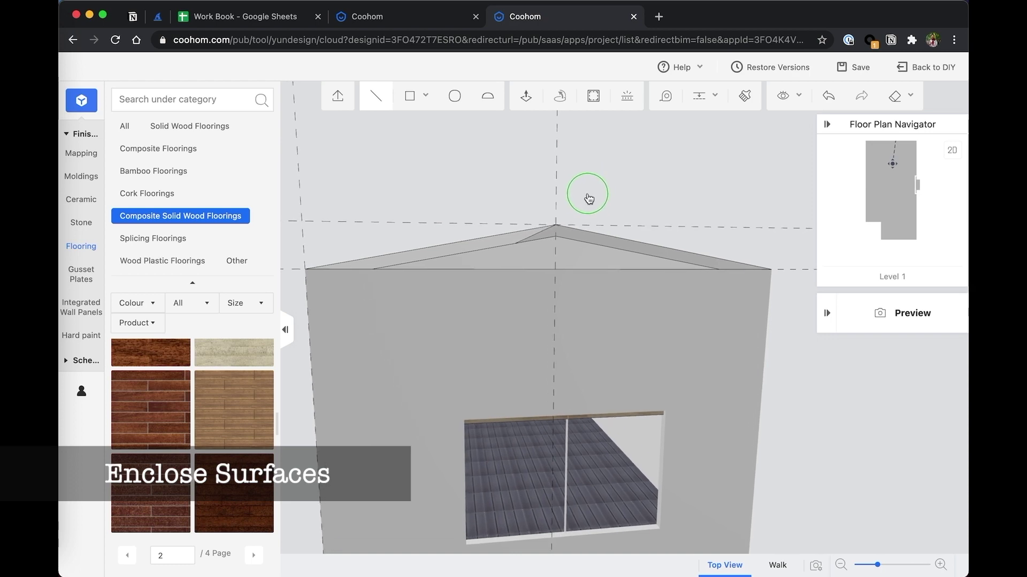
left_click(555, 224)
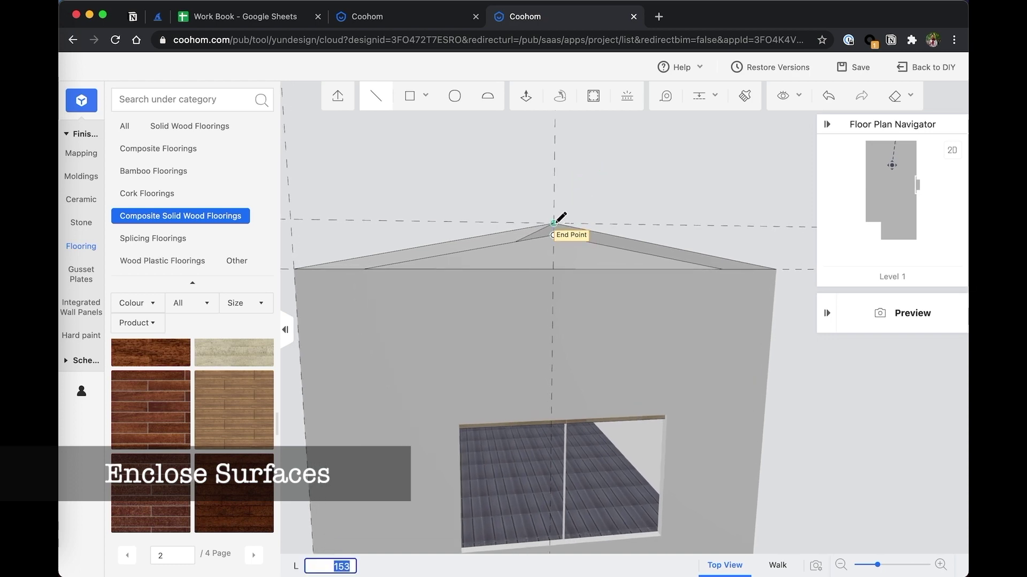
left_click(555, 223)
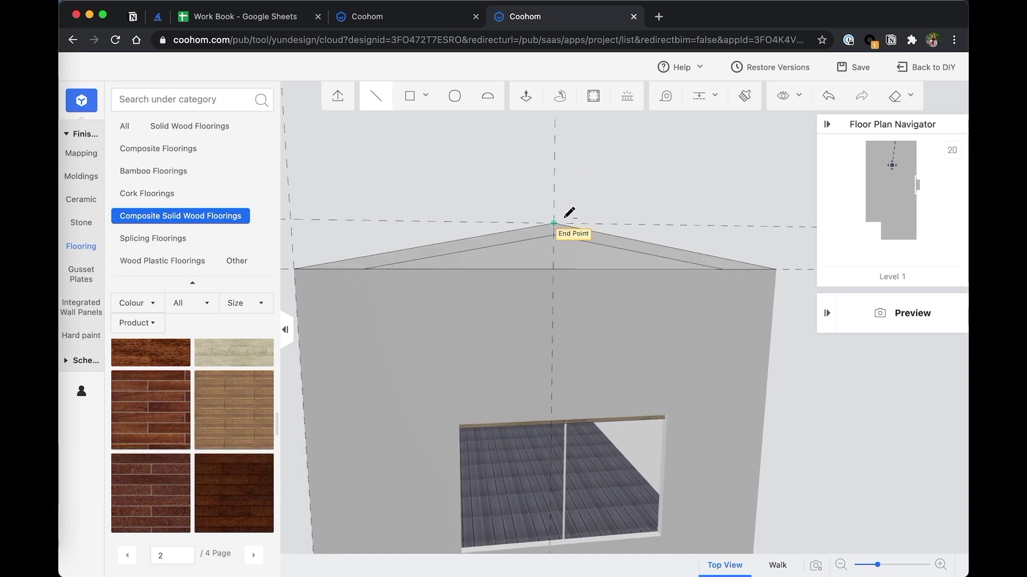
right_click_drag(619, 192, 624, 213)
key("Escape")
Step: Delete the leftover triangular face beneath the roof band and turn off the full wall display
left_click(578, 259)
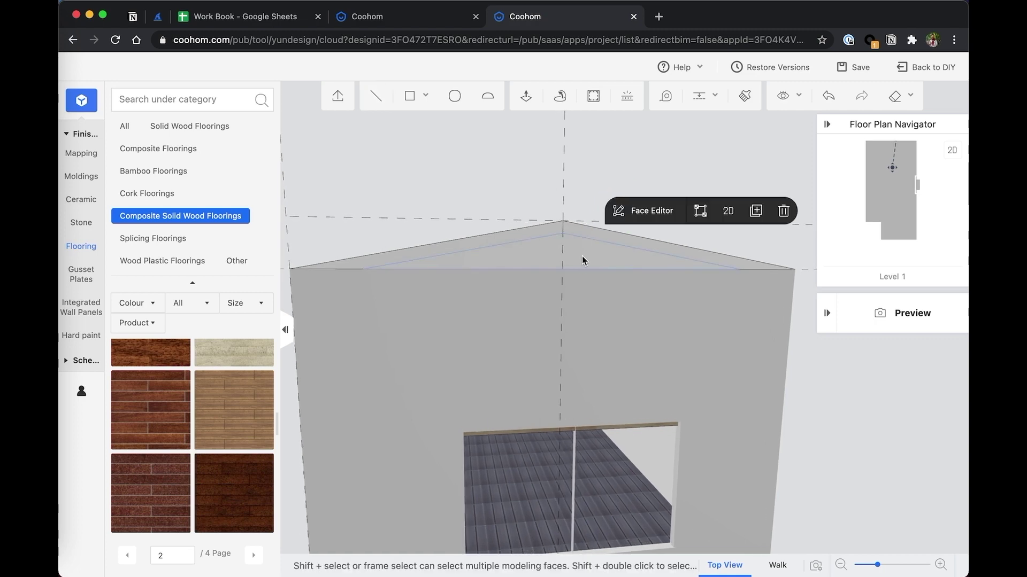
left_click(784, 214)
left_click_drag(676, 195, 655, 187)
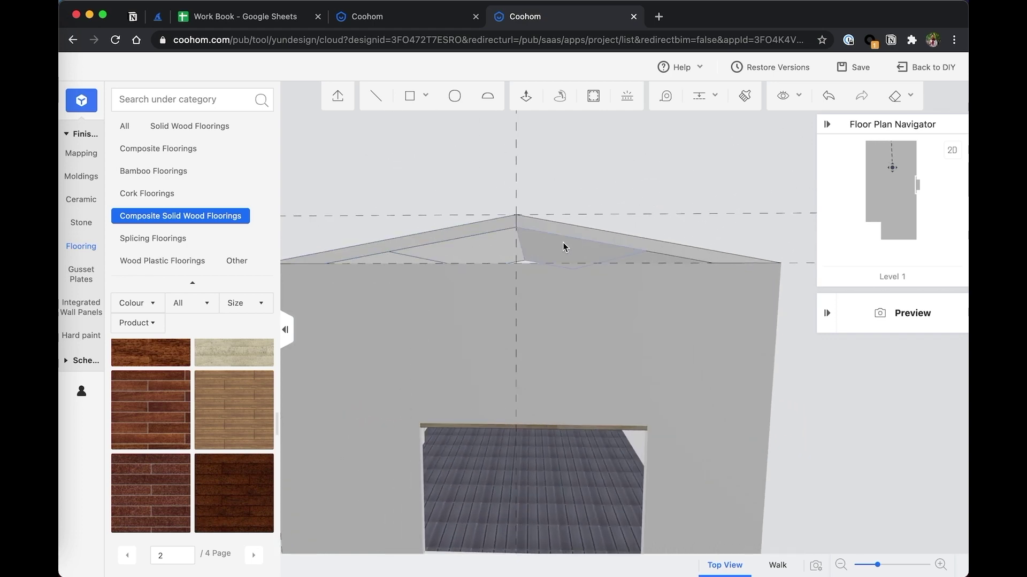
mouse_move(786, 109)
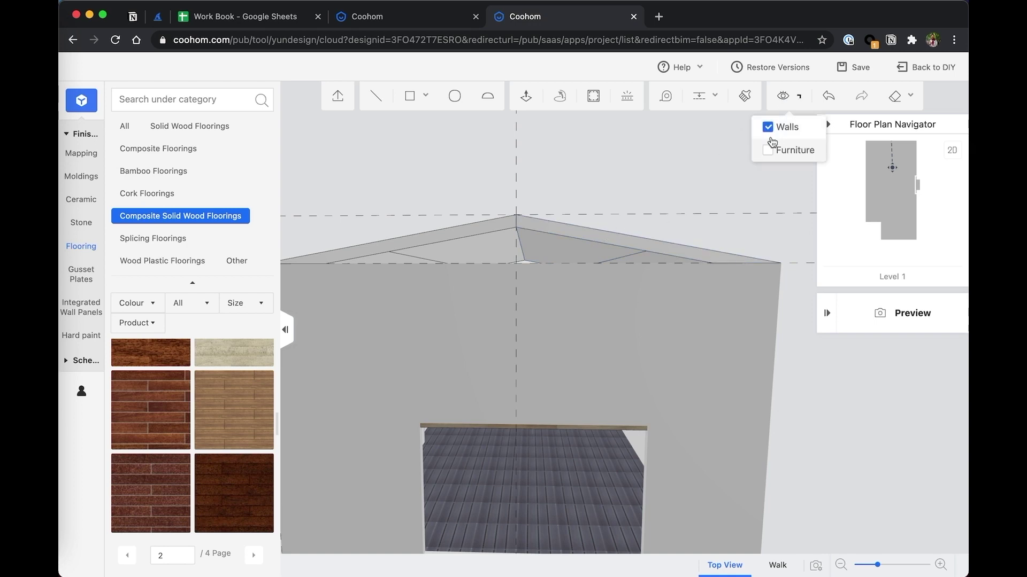
left_click(768, 127)
Step: Delete the stray lengthwise line on each of the two sloping undersides of the roof
left_click_drag(559, 257, 561, 230)
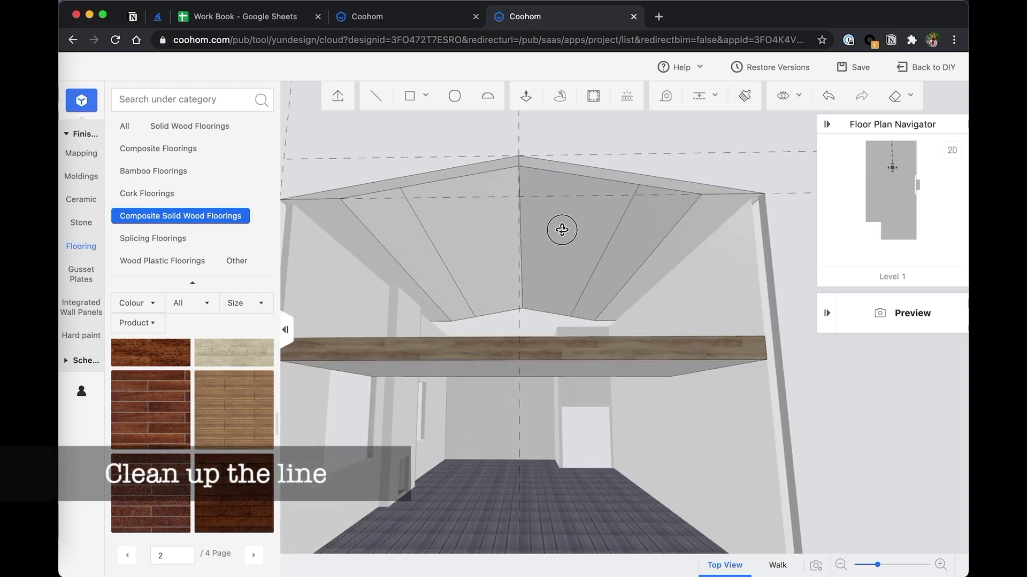
left_click(431, 246)
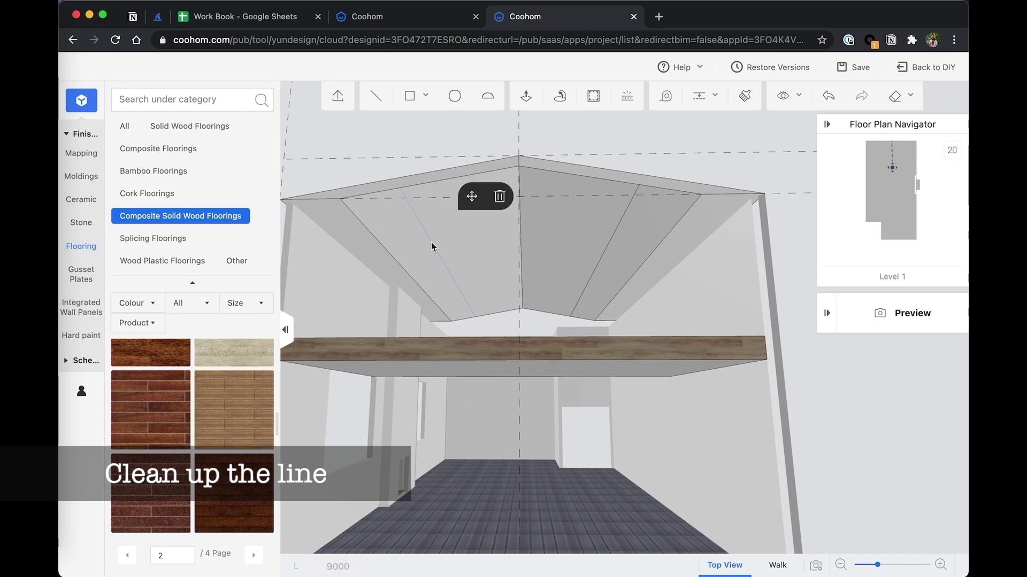
left_click(500, 197)
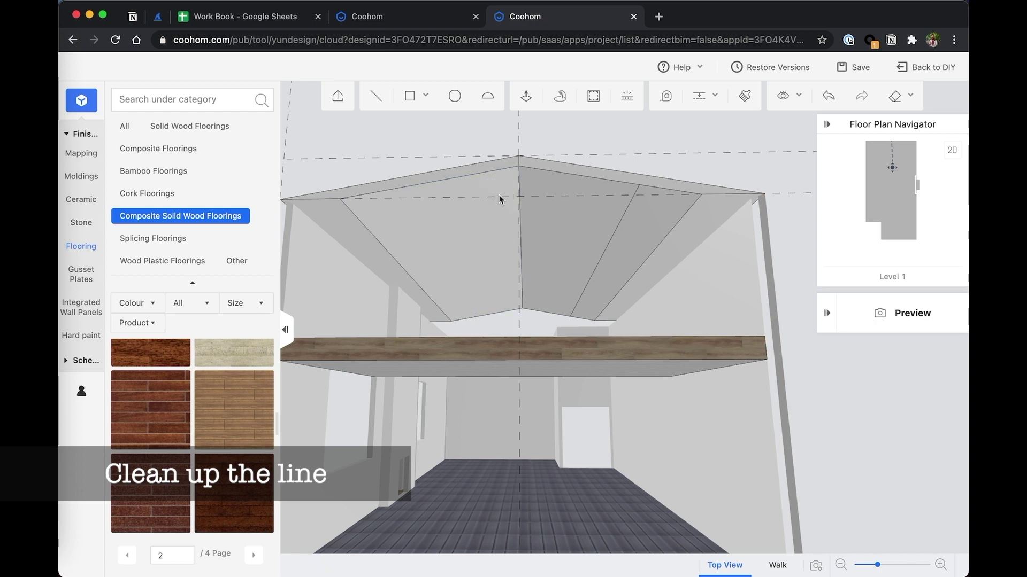
left_click(620, 223)
left_click_drag(671, 195, 624, 242)
Step: Examine the extruded roof from inside the room and from both gable ends
left_click_drag(691, 276, 493, 278)
left_click_drag(727, 340, 566, 328)
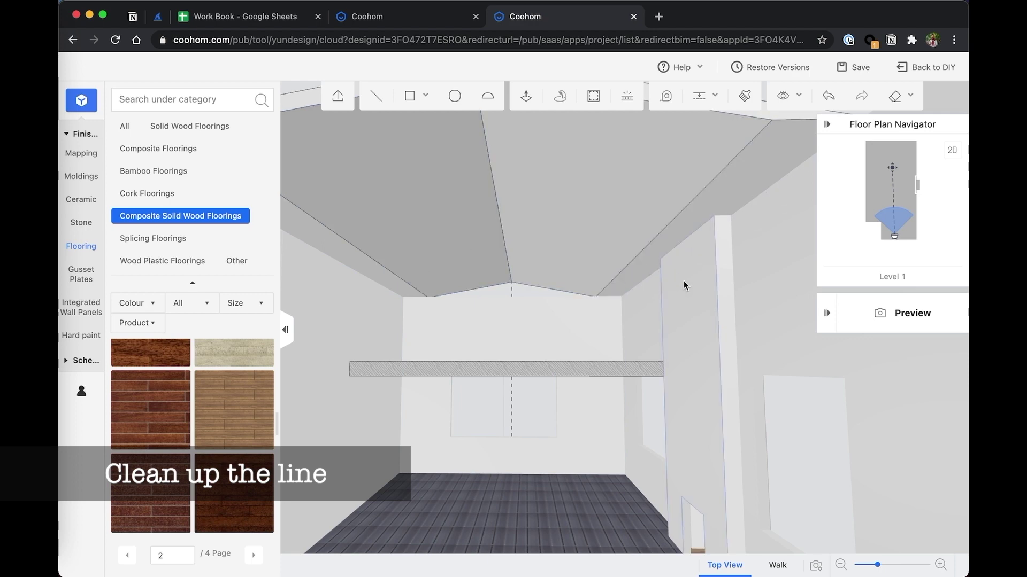
mouse_move(681, 280)
left_mouse_down()
mouse_move(690, 223)
mouse_move(694, 264)
mouse_move(672, 261)
left_mouse_up()
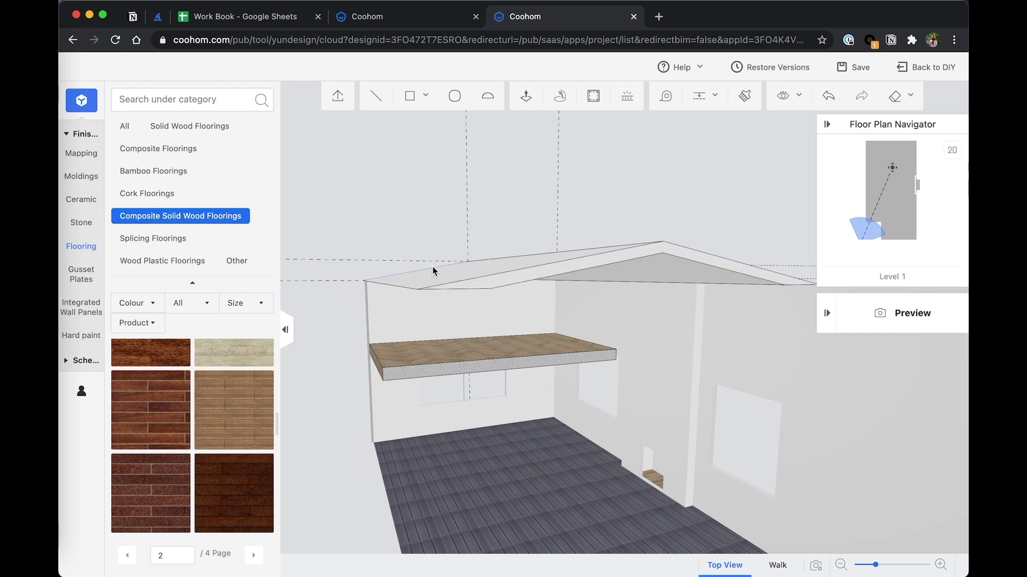
mouse_move(434, 273)
left_mouse_down()
mouse_move(671, 275)
mouse_move(358, 255)
mouse_move(435, 276)
left_mouse_up()
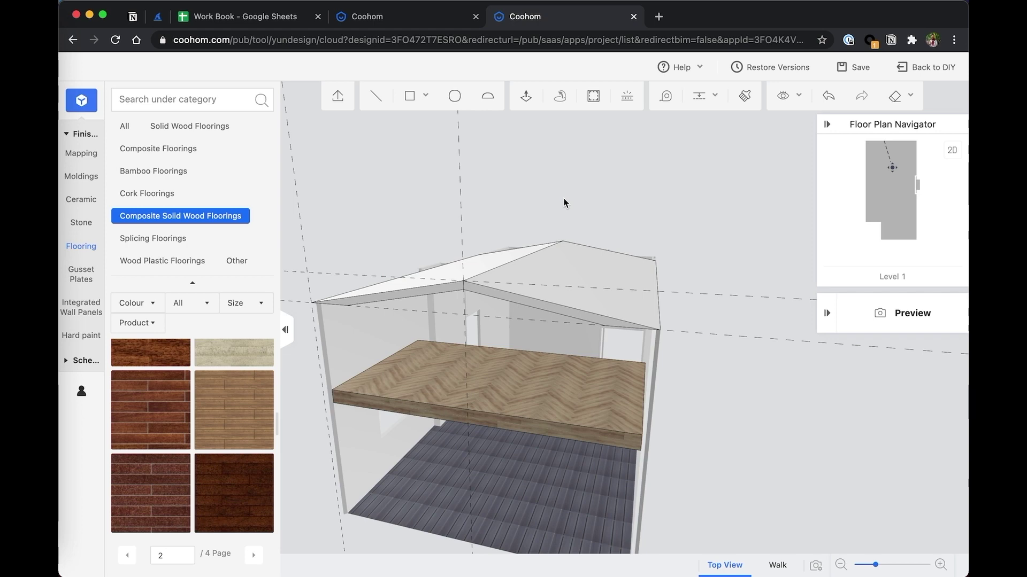
left_click_drag(622, 206, 626, 182)
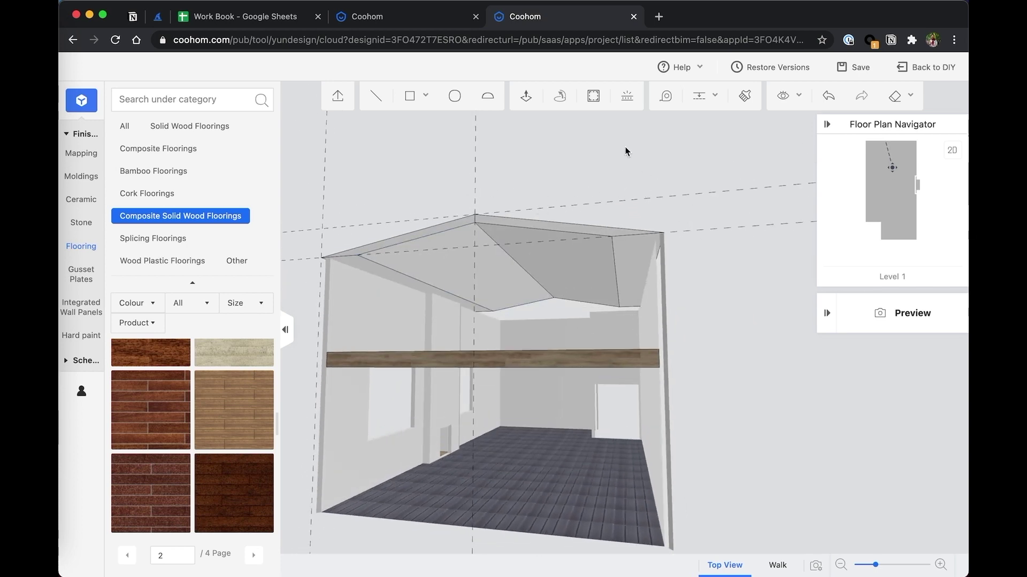
left_click_drag(573, 173, 632, 220)
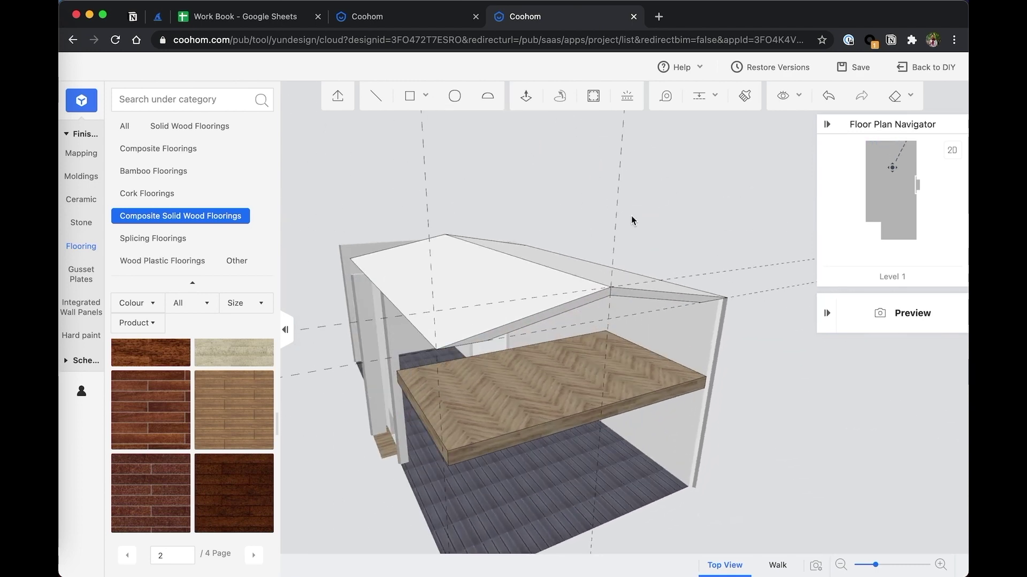
Step: Group all the roof faces and move the group straight up from its front eave corner, above the wall tops
left_click(488, 274)
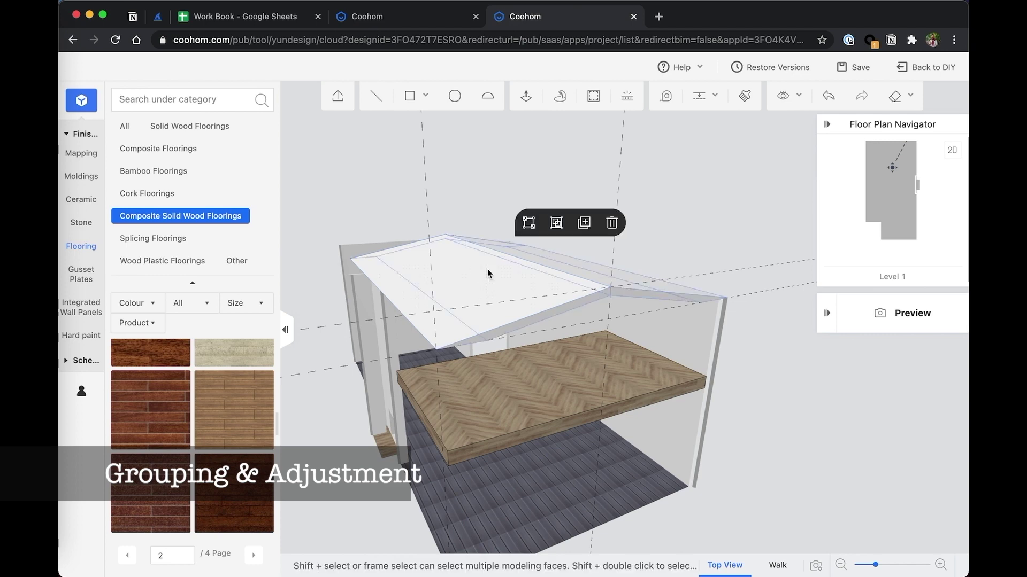
left_click(555, 223)
left_click_drag(705, 243, 598, 295)
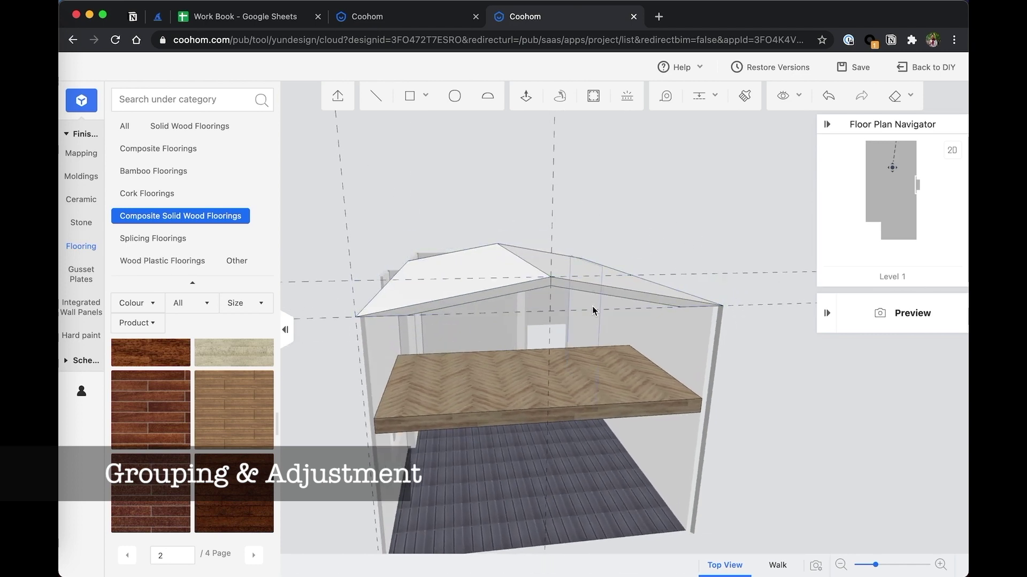
left_click(600, 288)
left_click(697, 243)
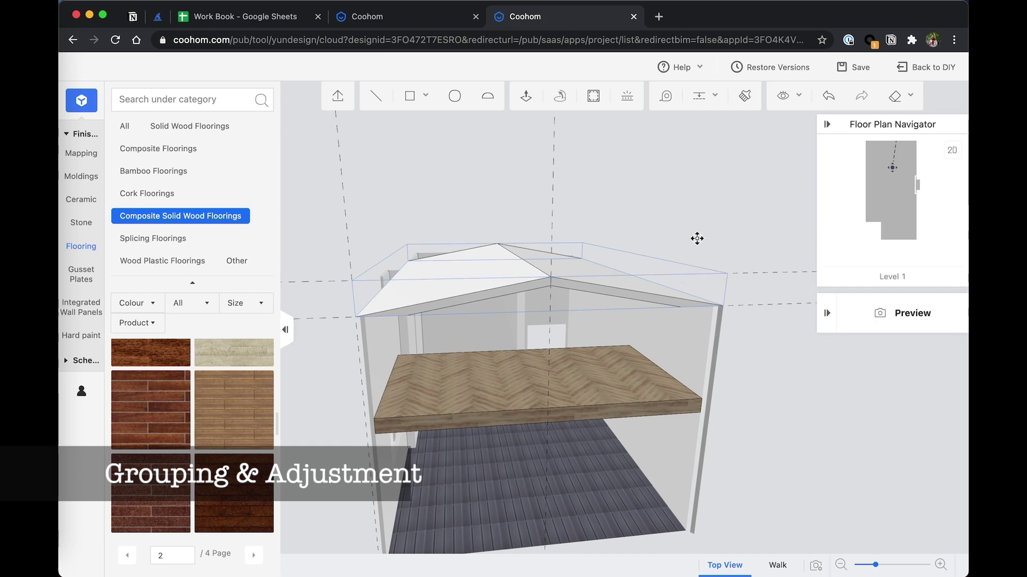
left_click(728, 302)
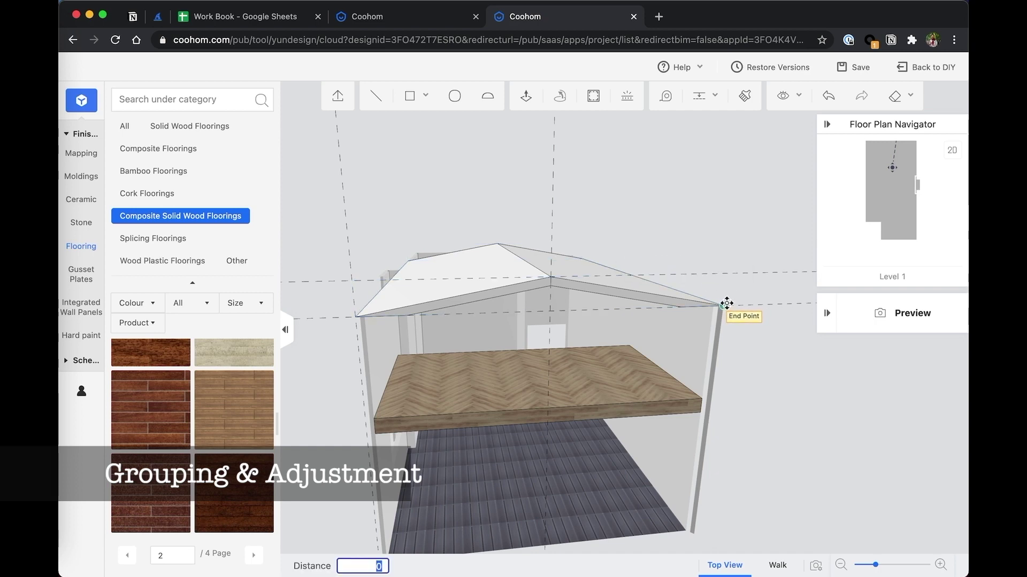
left_click(728, 287)
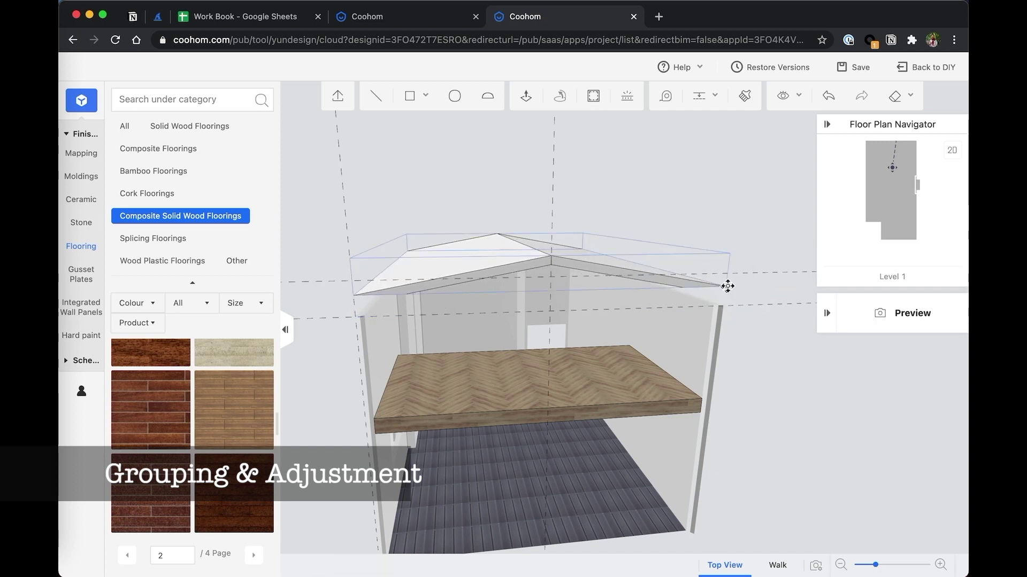
Step: Move the roof group along its length from its end eave corner to the top corner of the end wall
middle_click_drag(729, 280, 673, 275)
left_click_drag(673, 275, 484, 272)
scroll(513, 284, "down", 5)
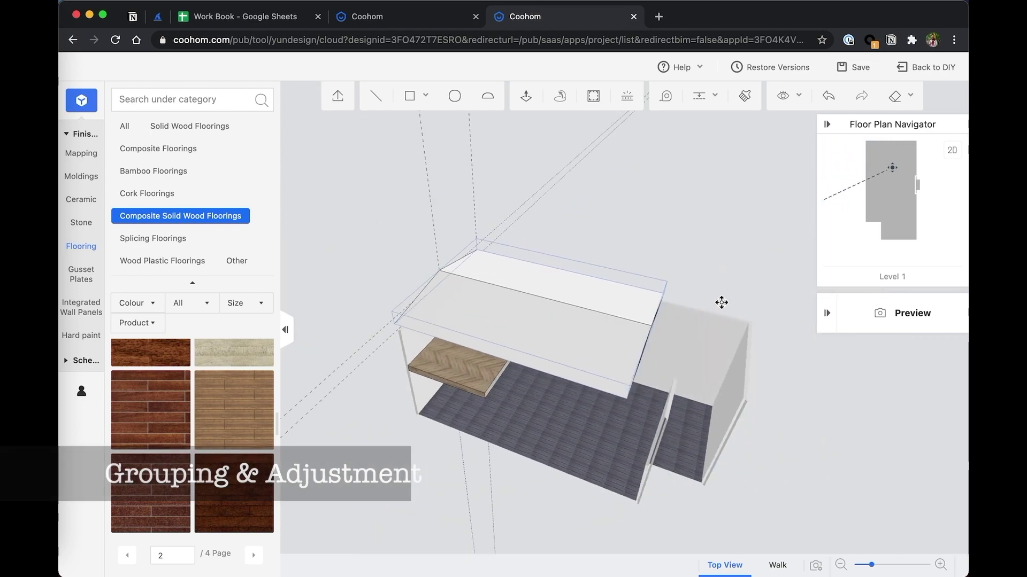
left_click_drag(745, 313, 645, 290)
left_click(654, 323)
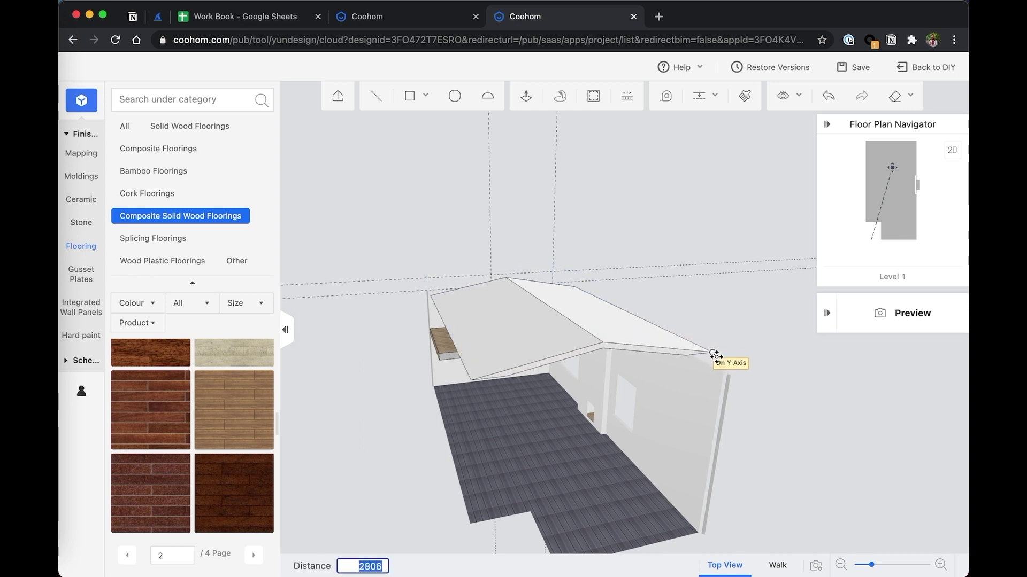
left_click(727, 374)
Step: Examine the repositioned roof from inside the room and from outside above the wooden mezzanine floor
left_click_drag(747, 346, 509, 305)
scroll(513, 316, "down", 3)
scroll(515, 318, "up", 8)
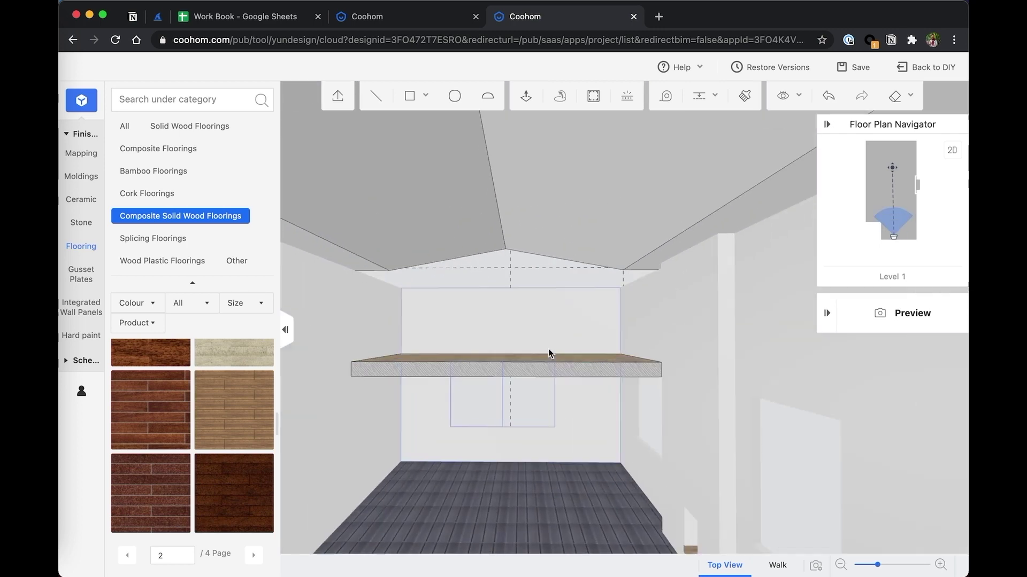
left_click_drag(594, 315, 545, 308)
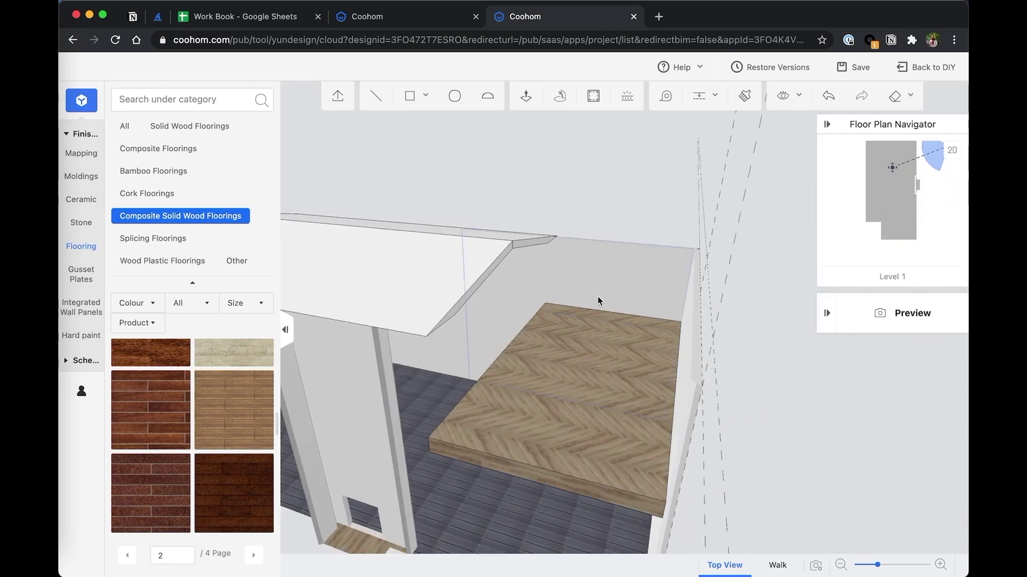
scroll(456, 321, "down", 3)
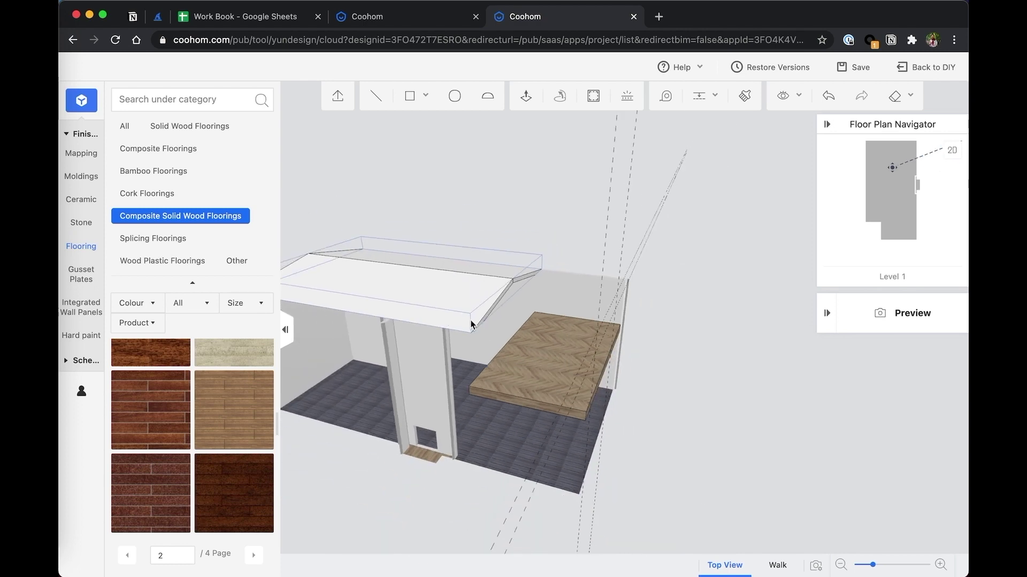
scroll(472, 324, "up", 6)
left_click_drag(479, 339, 498, 321)
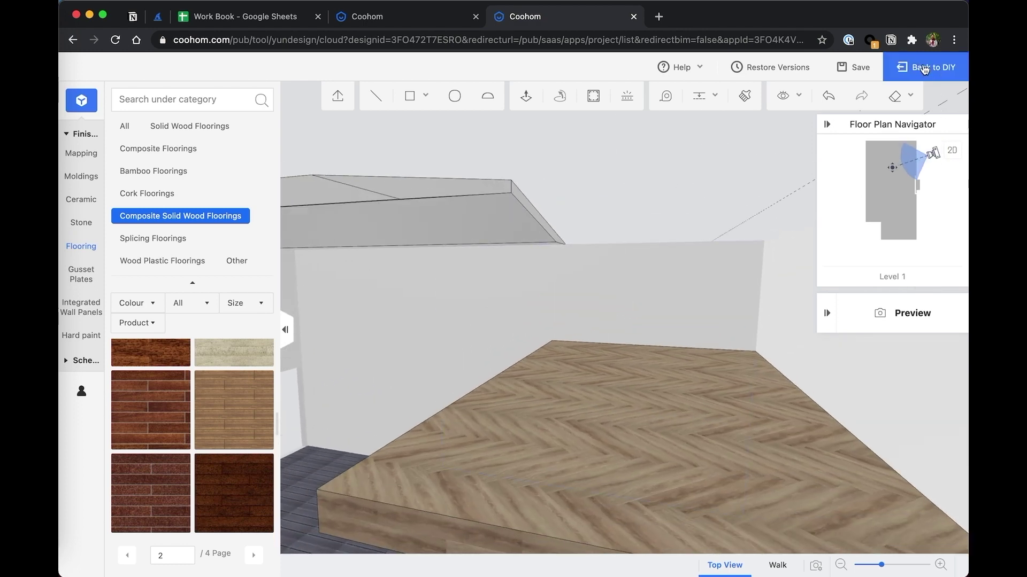
Step: Save the roof model and return to the DIY room design
left_click(856, 67)
left_click(855, 67)
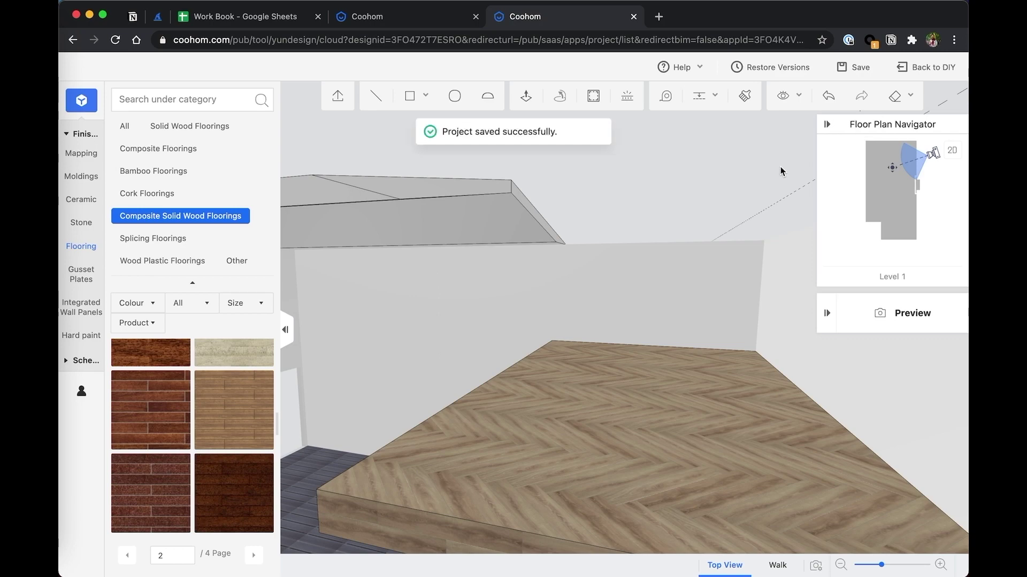
left_click(927, 68)
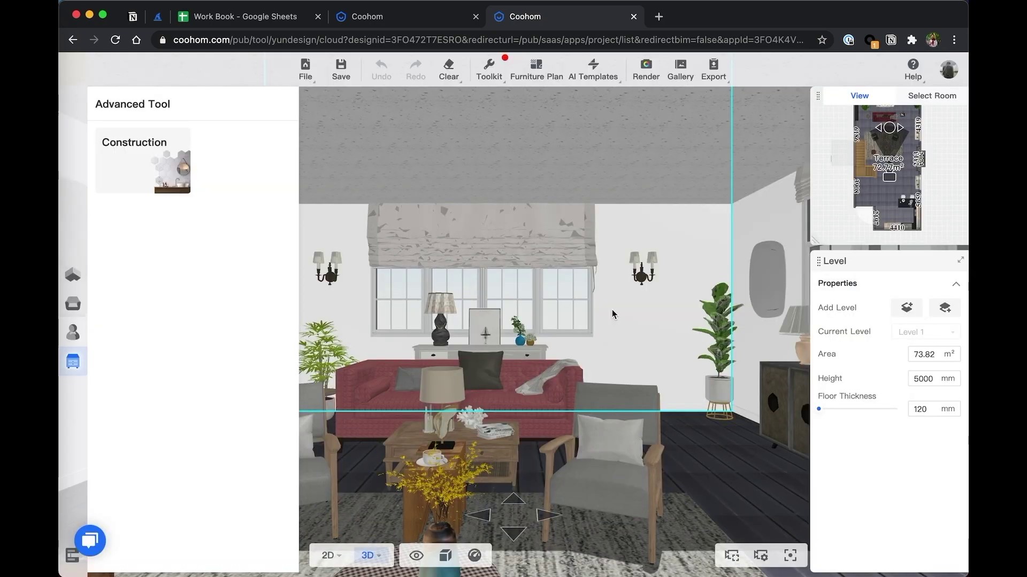
Step: Examine the pitched roof and the gable area above the far wall from inside the furnished room
left_click(612, 313)
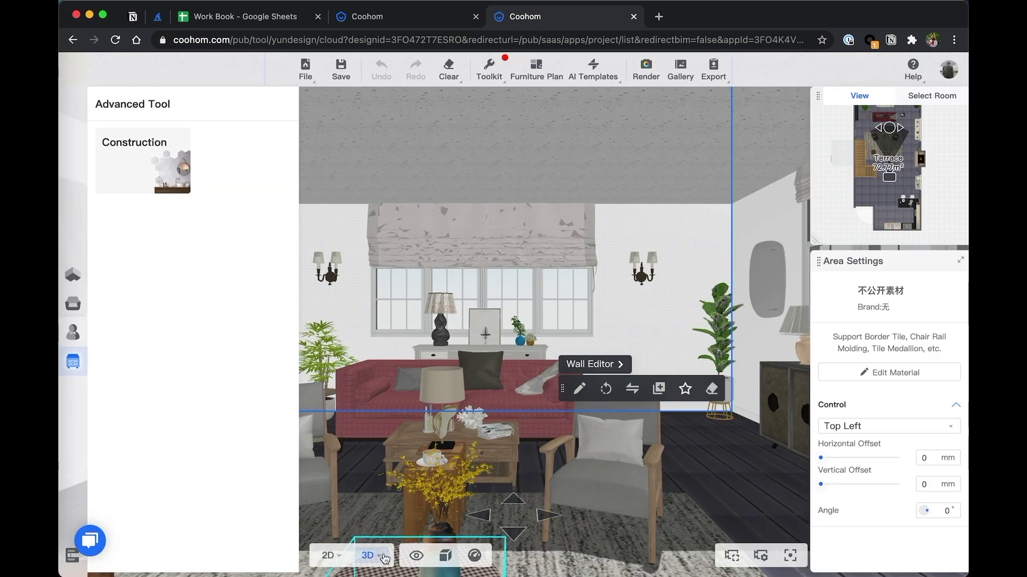
scroll(600, 326, "down", 5)
scroll(600, 326, "down", 5)
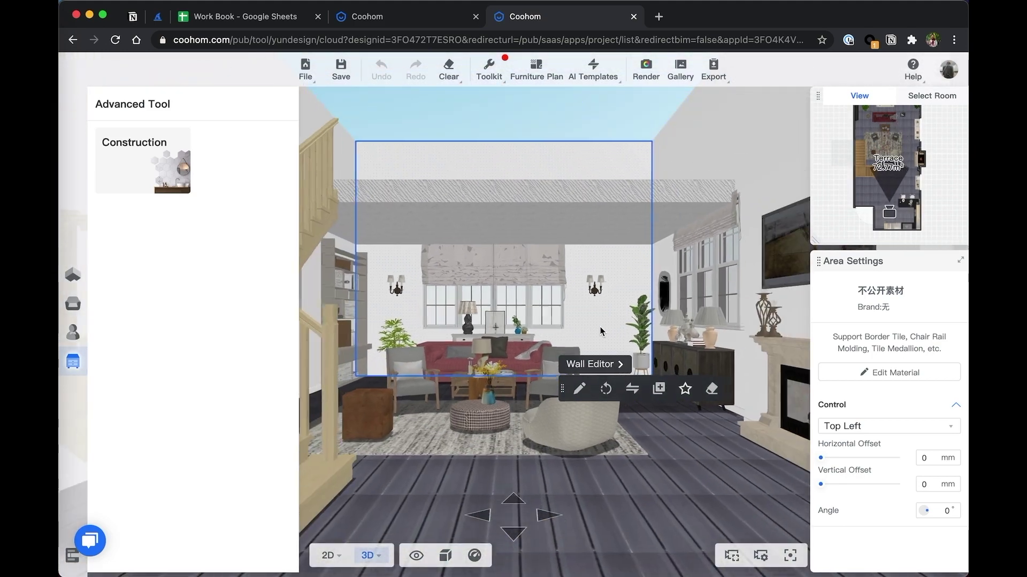
left_click_drag(585, 319, 589, 367)
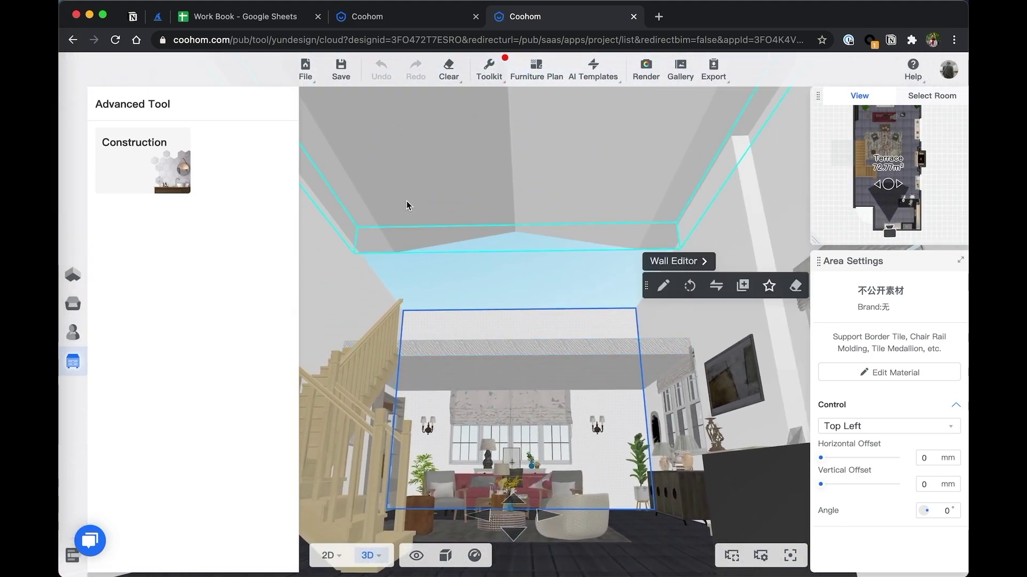
left_click(420, 188)
left_click_drag(486, 293, 362, 252)
left_click(534, 302)
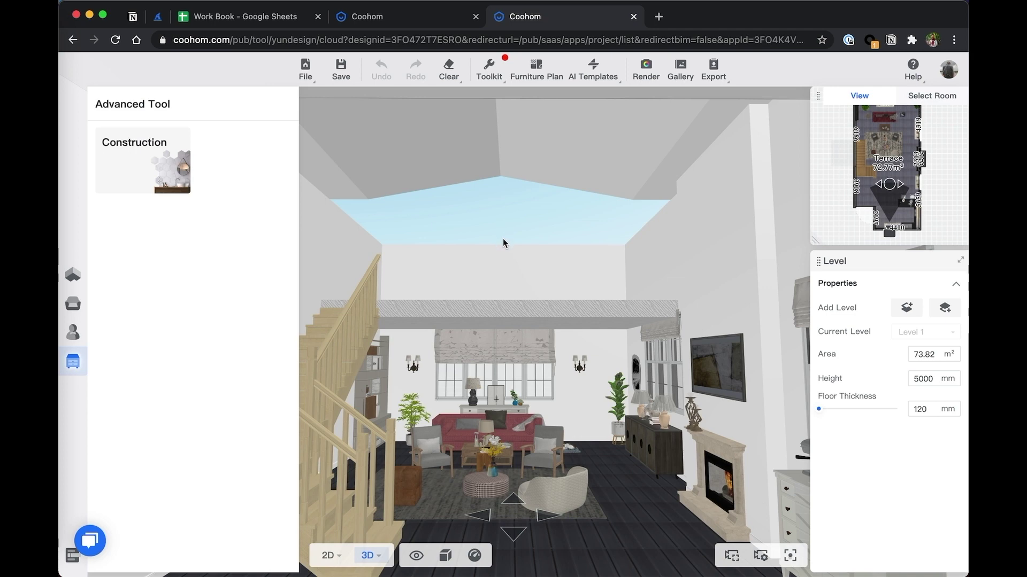
left_click_drag(503, 240, 525, 243)
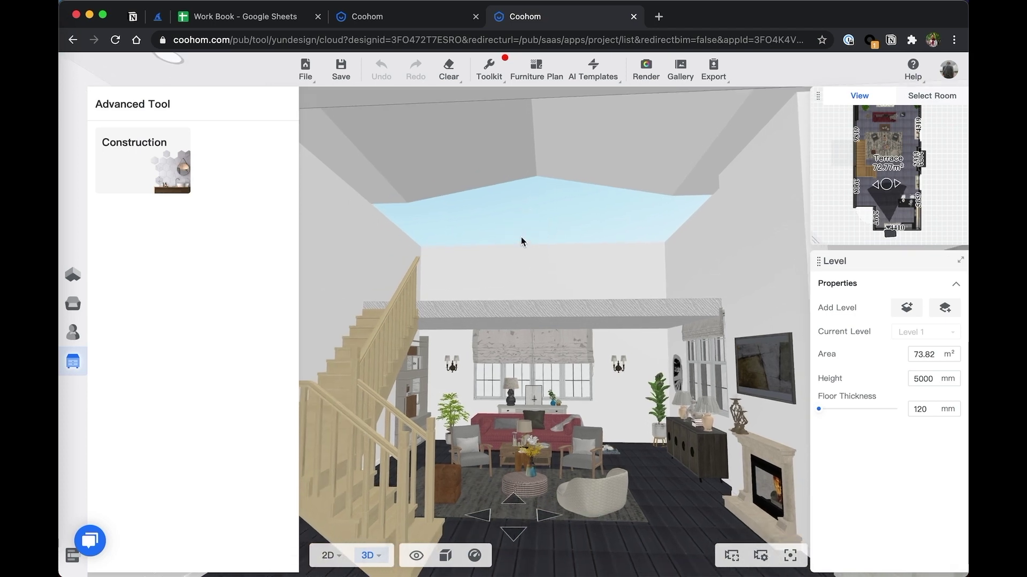